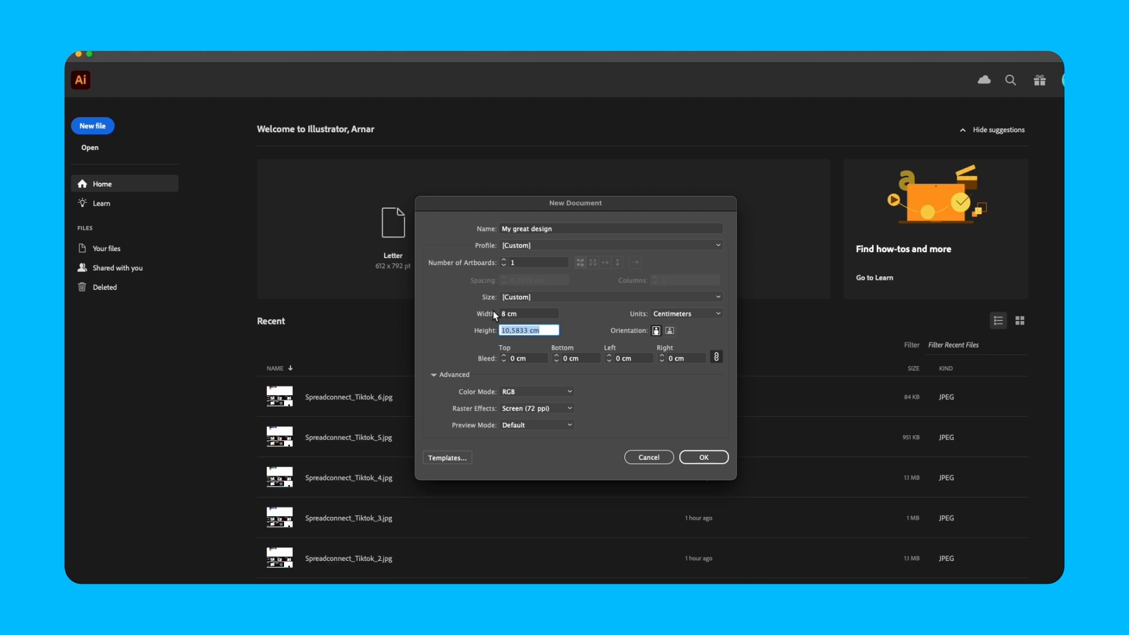
Step: Create the 8 × 5 cm landscape document and bring the colourful owl illustration onto its artboard
text(5)
click(704, 457)
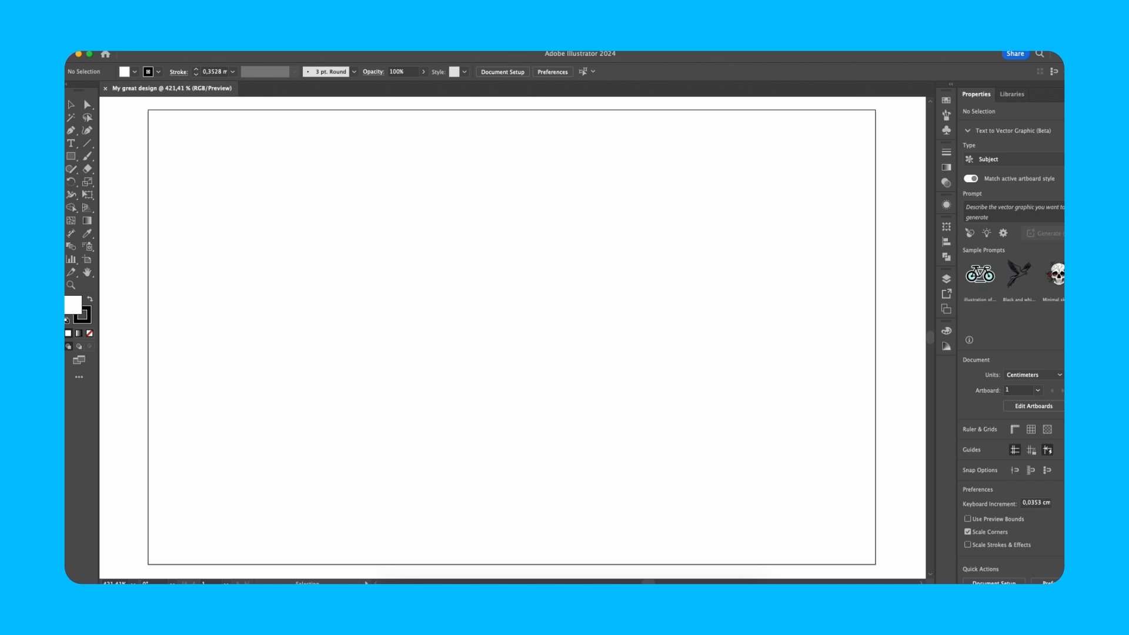
drag(847, 224, 758, 293)
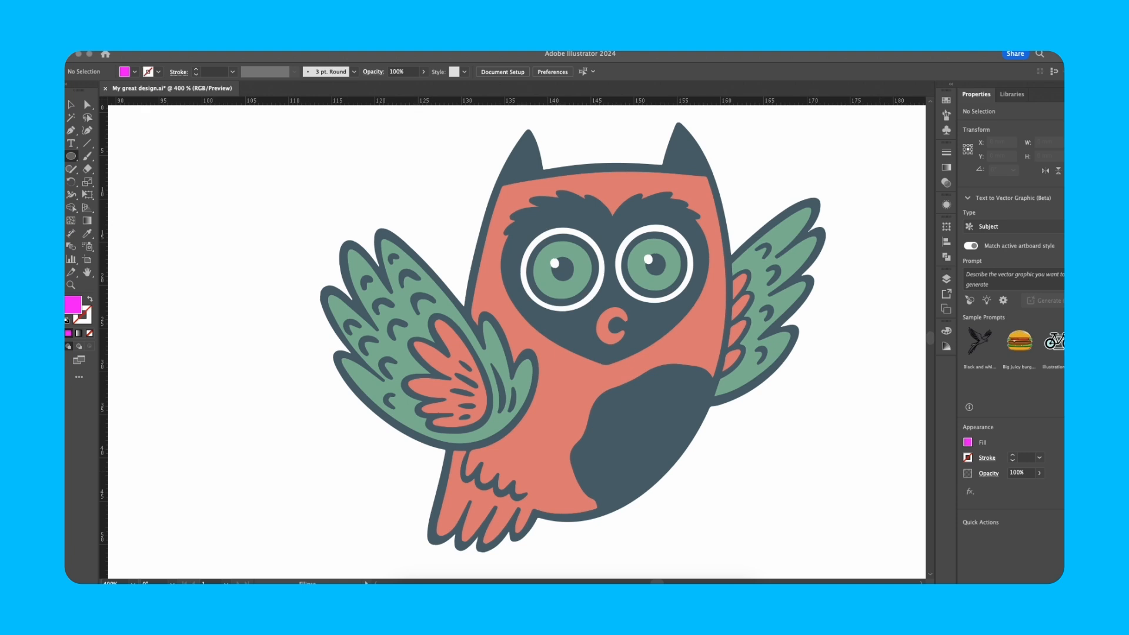
click(818, 470)
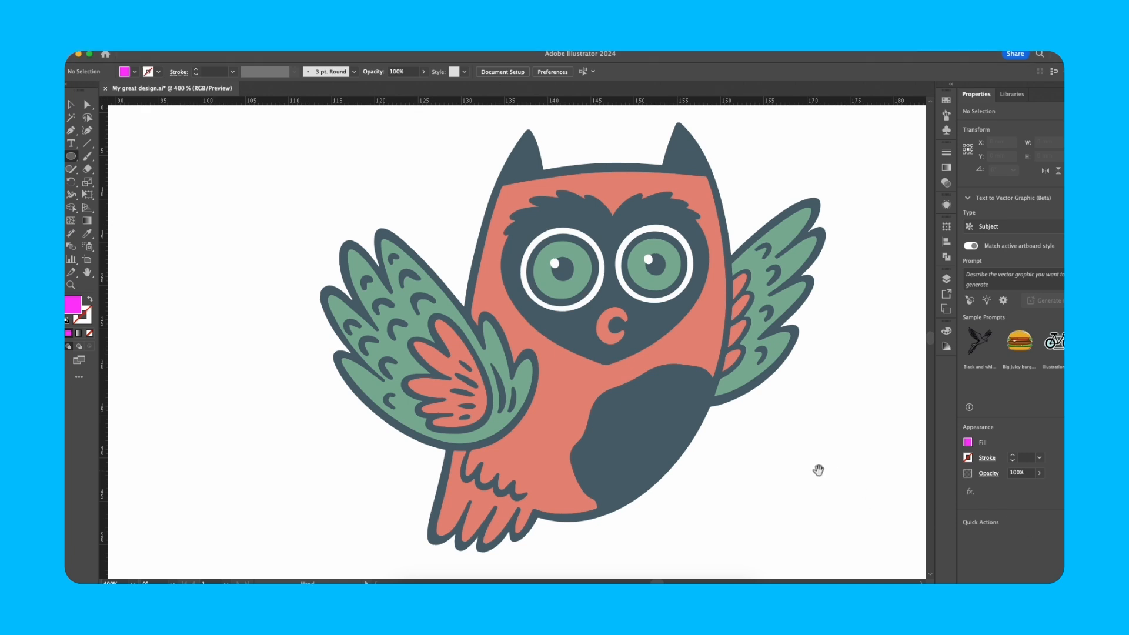
drag(834, 465, 775, 461)
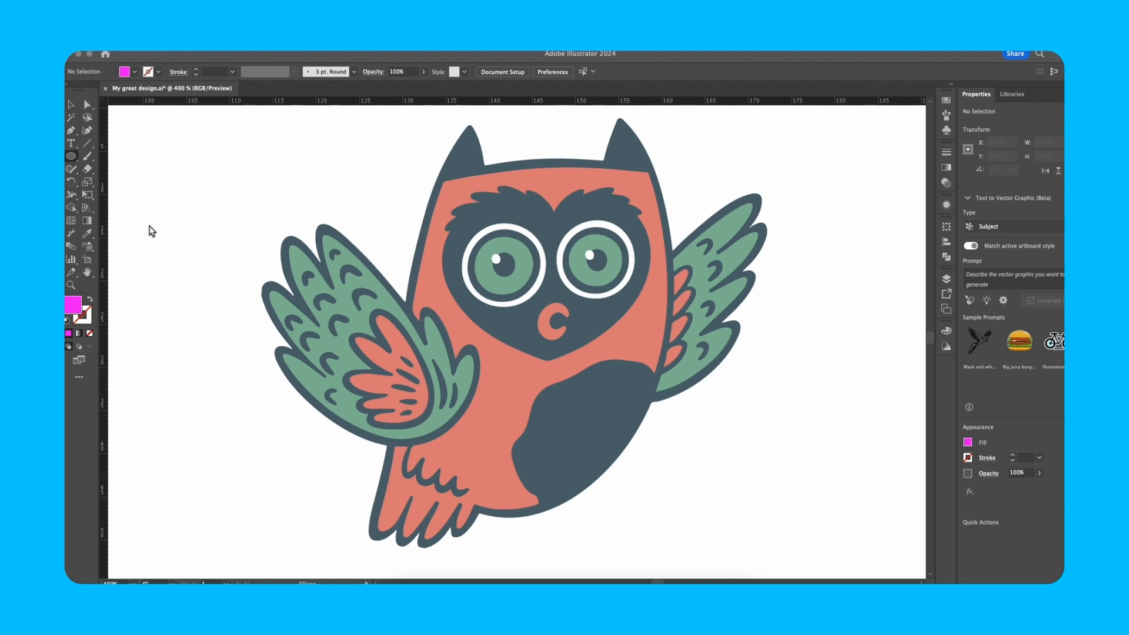
click(383, 316)
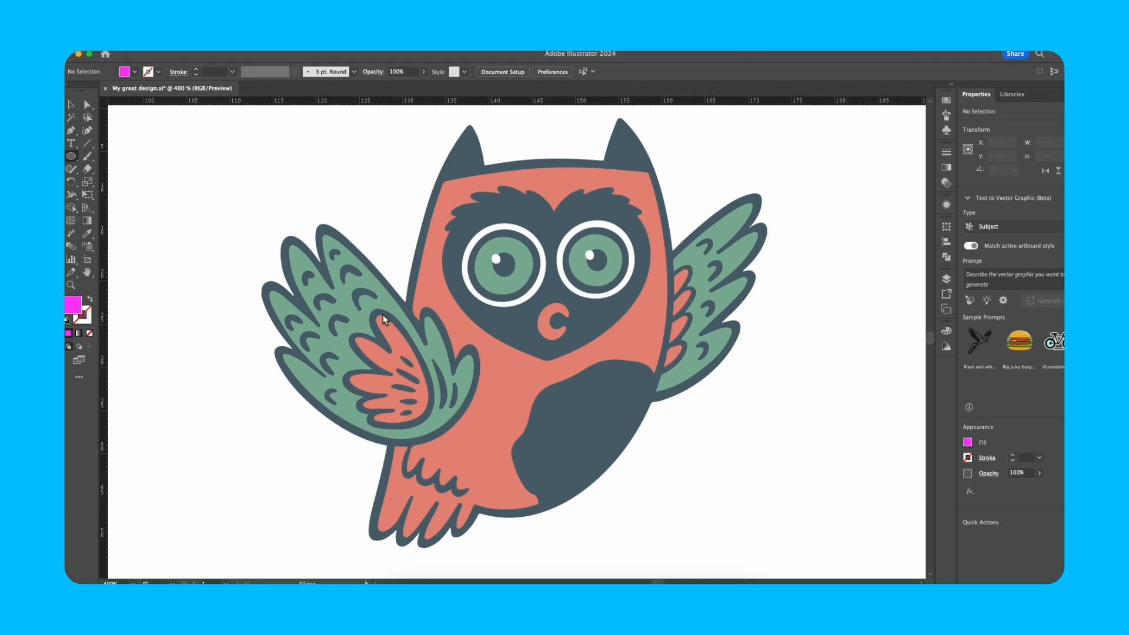
key(v)
click(499, 337)
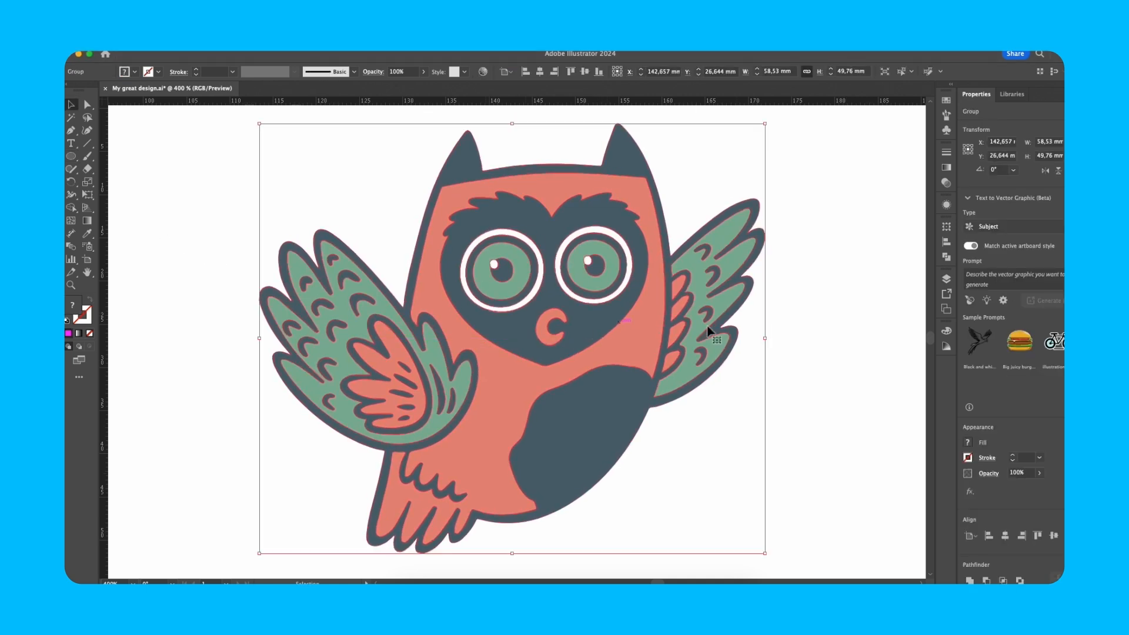
click(779, 331)
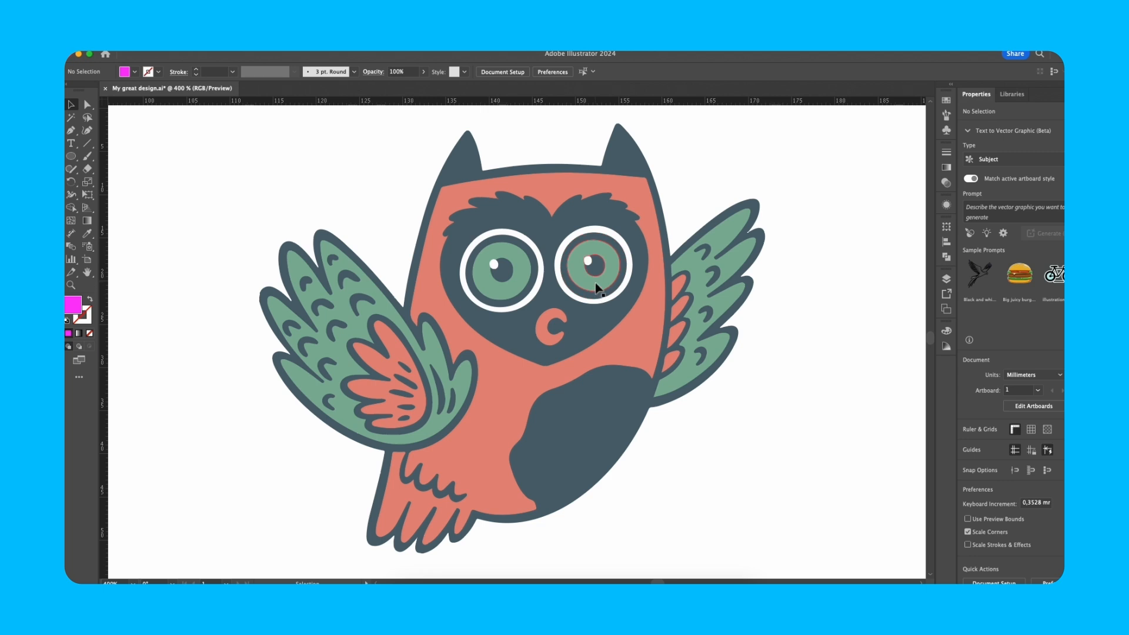
scroll(721, 270, up, 5)
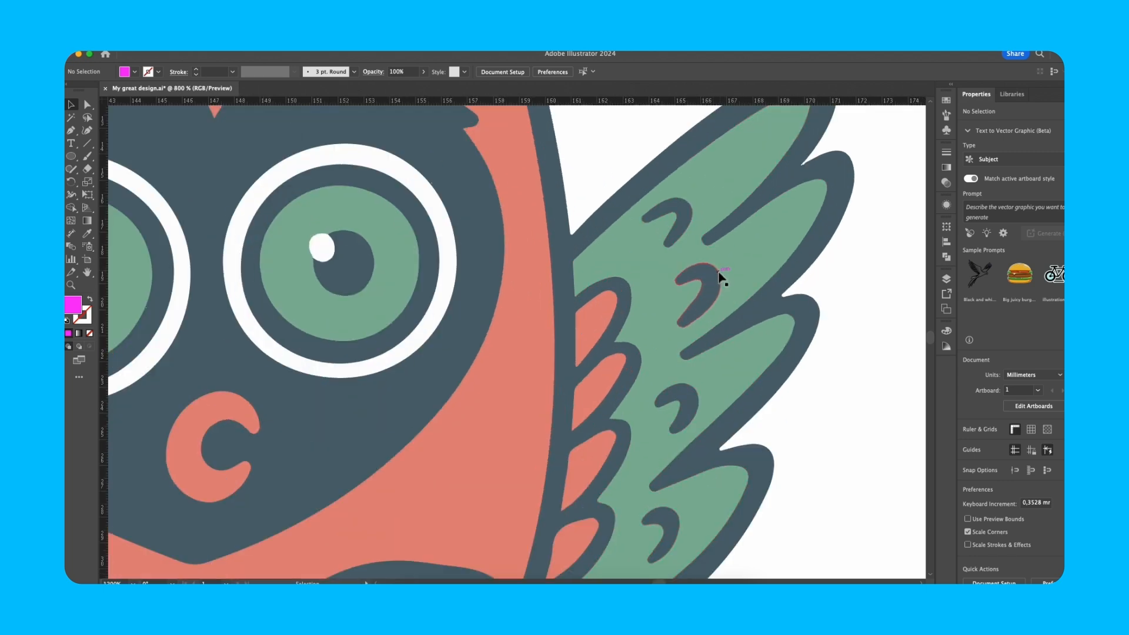
click(712, 292)
scroll(711, 290, down, 3)
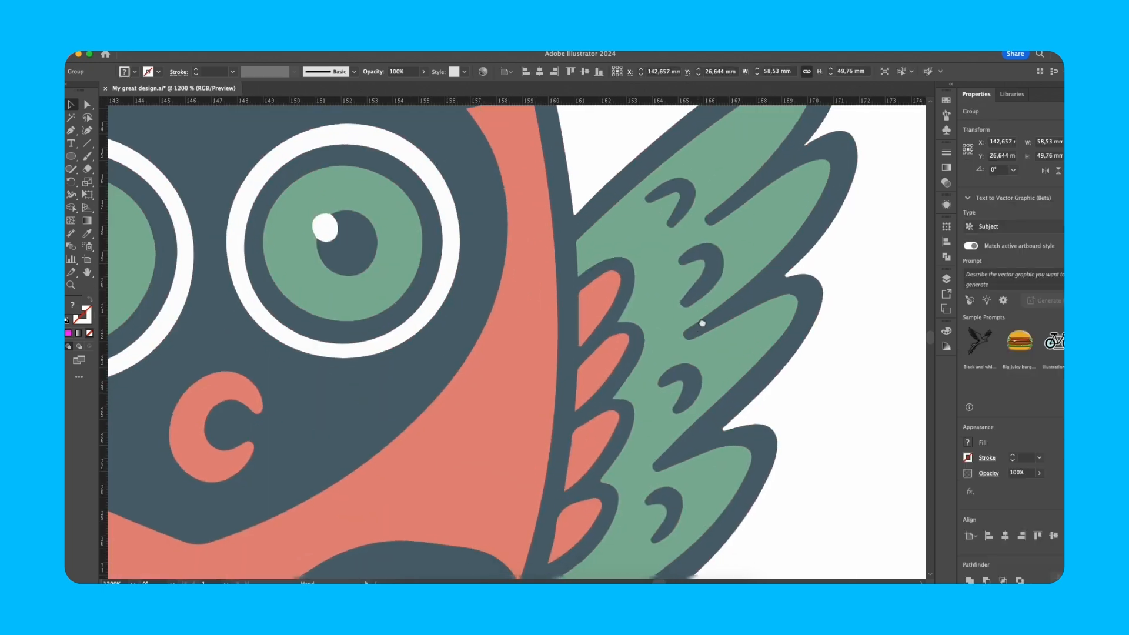
scroll(391, 345, left, 10)
scroll(464, 300, down, 3)
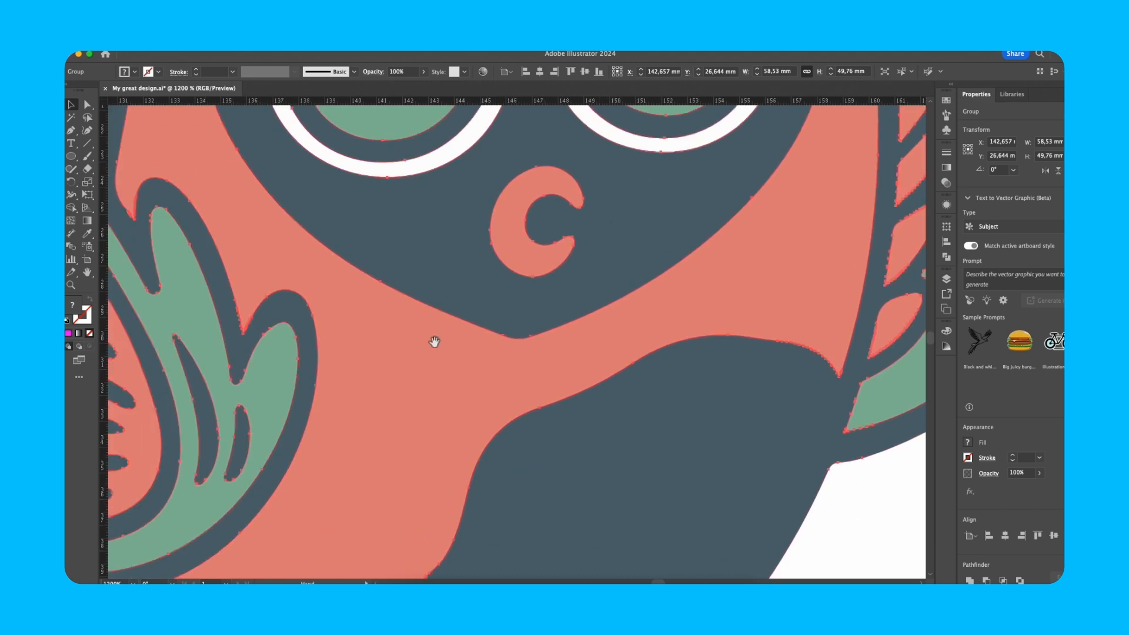
scroll(602, 369, left, 6)
scroll(602, 369, up, 1)
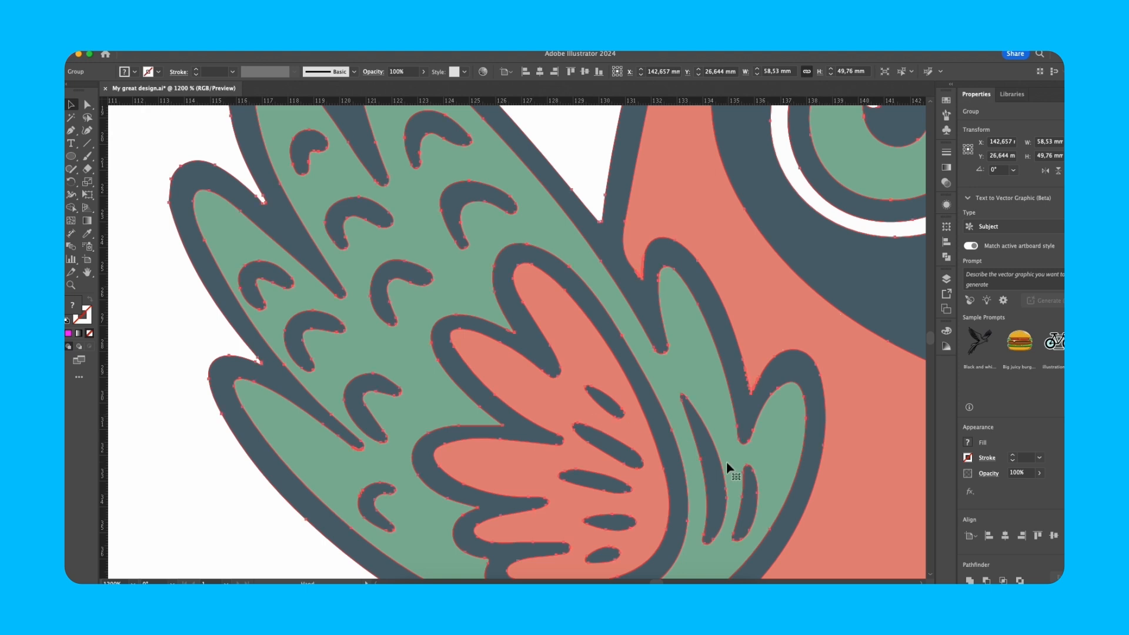
scroll(736, 463, down, 1)
drag(799, 449, 597, 387)
scroll(599, 387, down, 1)
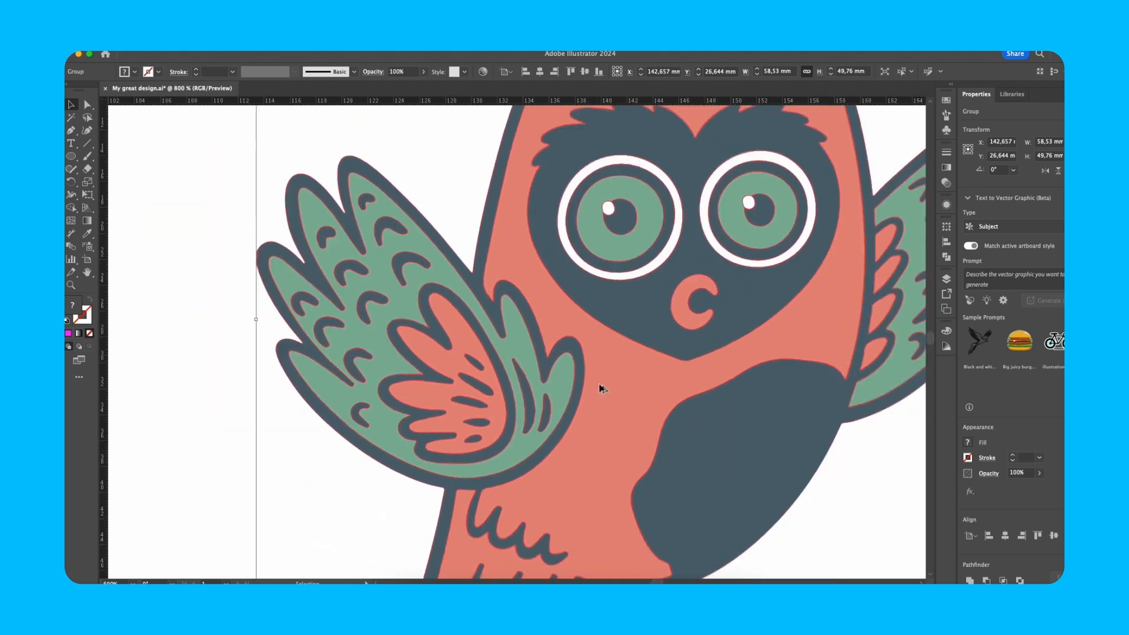
click(71, 156)
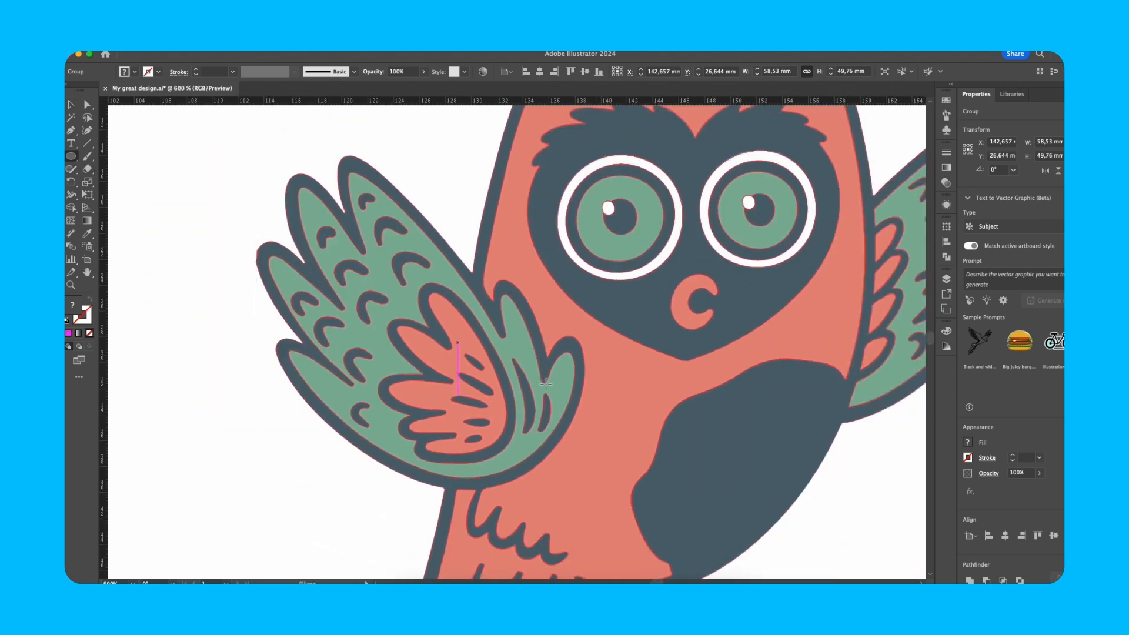
Step: Draw a 2 × 2 mm magenta circle beside the owl's dark belly patch, then pan to the red owl
click(629, 417)
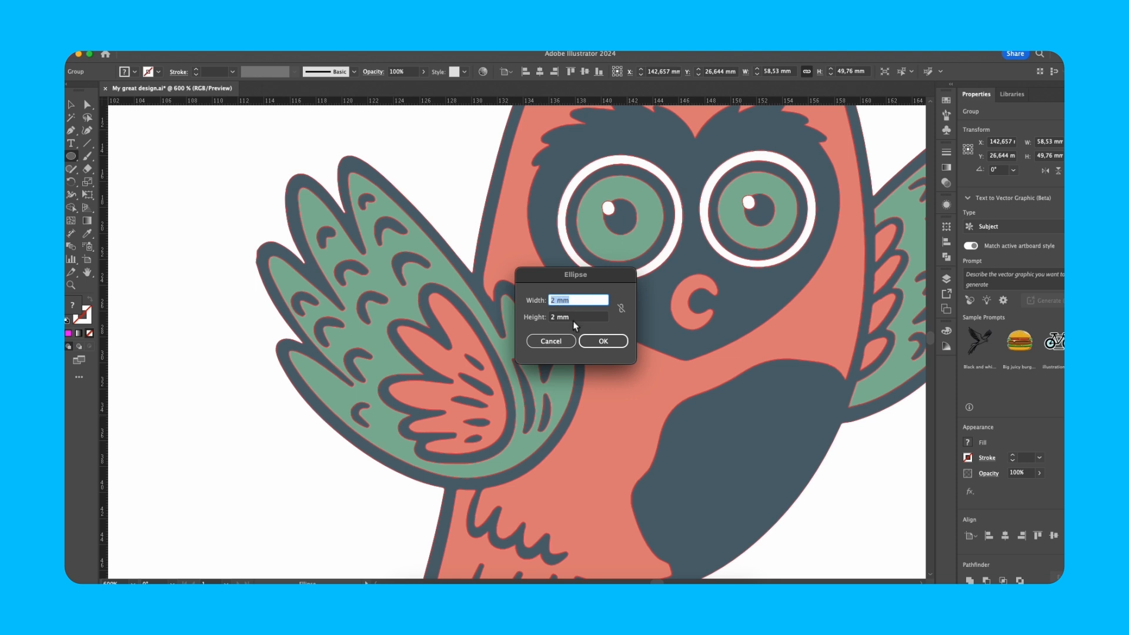
click(601, 343)
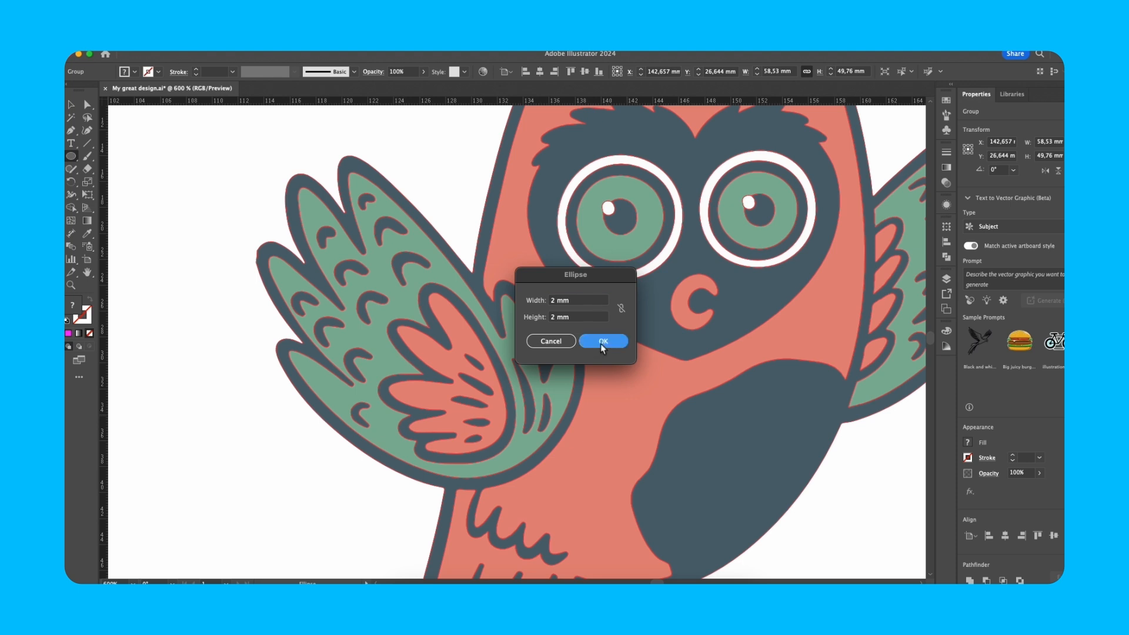
key(v)
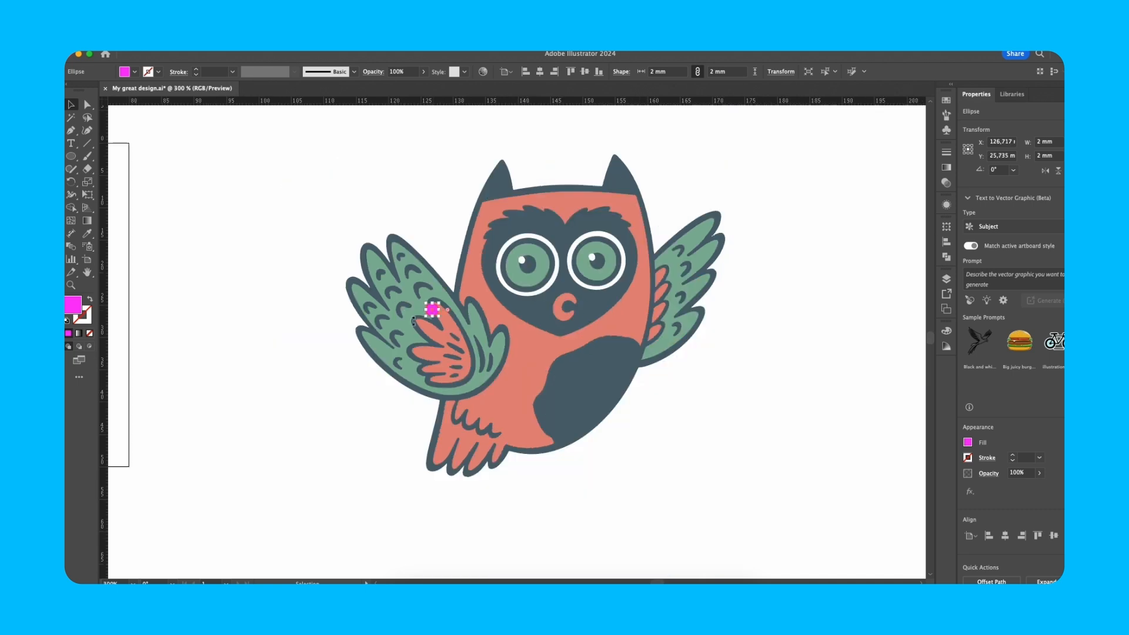
drag(371, 342, 944, 379)
Step: Draw another 2 mm pink circle and move it onto the red owl's left wing tip
scroll(665, 349, up, 1)
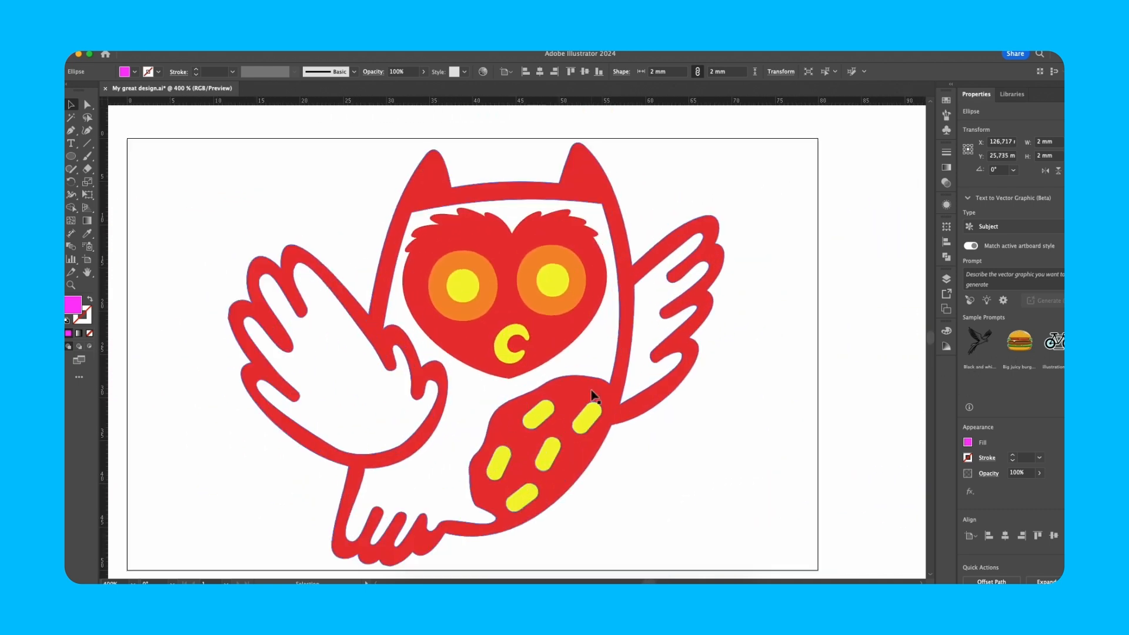
key(l)
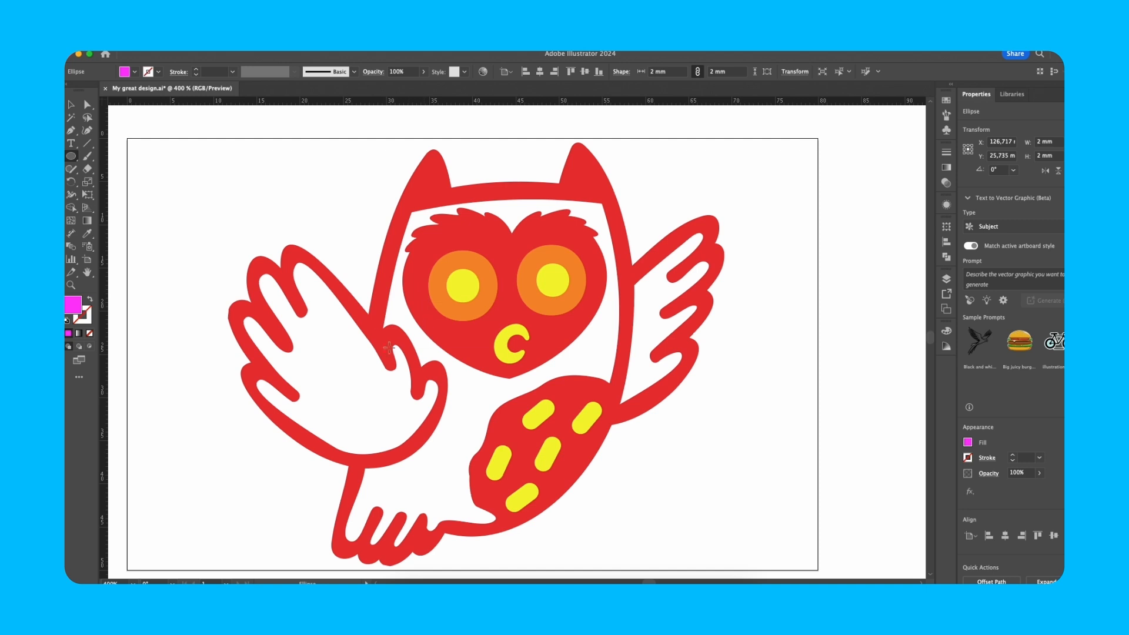
click(371, 336)
click(601, 341)
scroll(380, 342, up, 2)
key(v)
drag(381, 335, 505, 403)
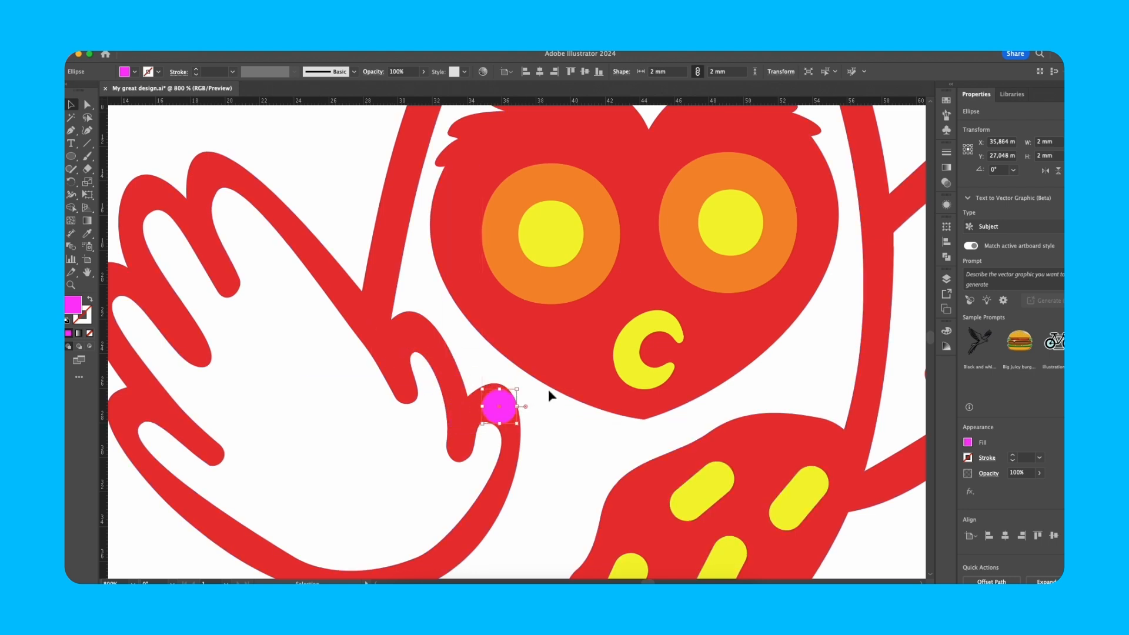
scroll(550, 392, down, 2)
drag(640, 365, 590, 331)
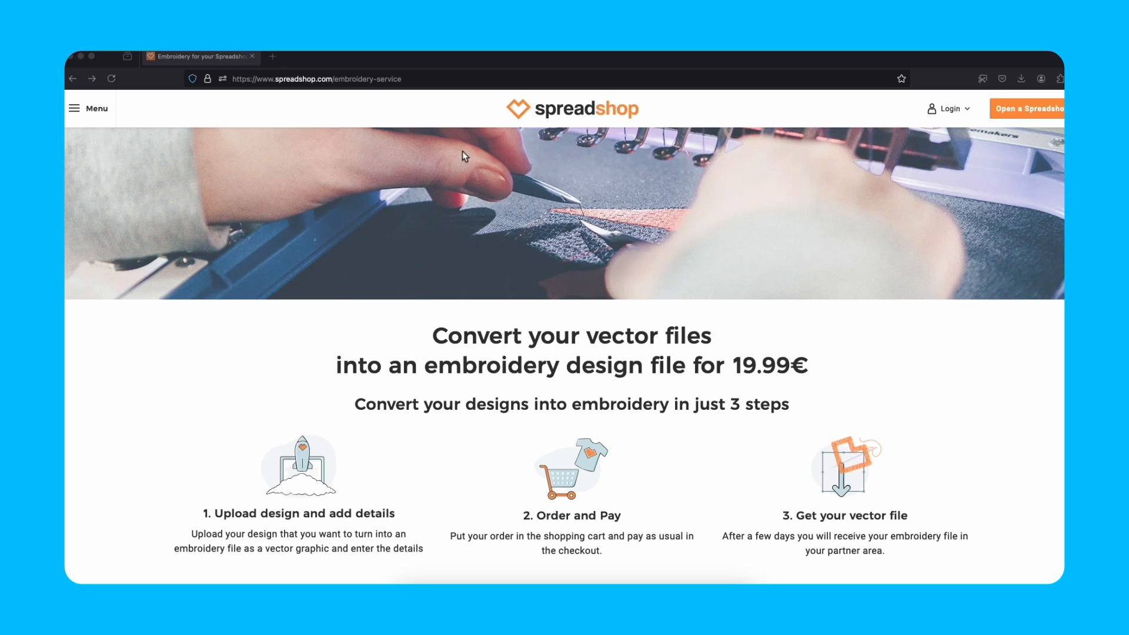
Step: Scroll the Spreadshop embroidery page down past the colour tips to the FAQ
scroll(503, 253, down, 20)
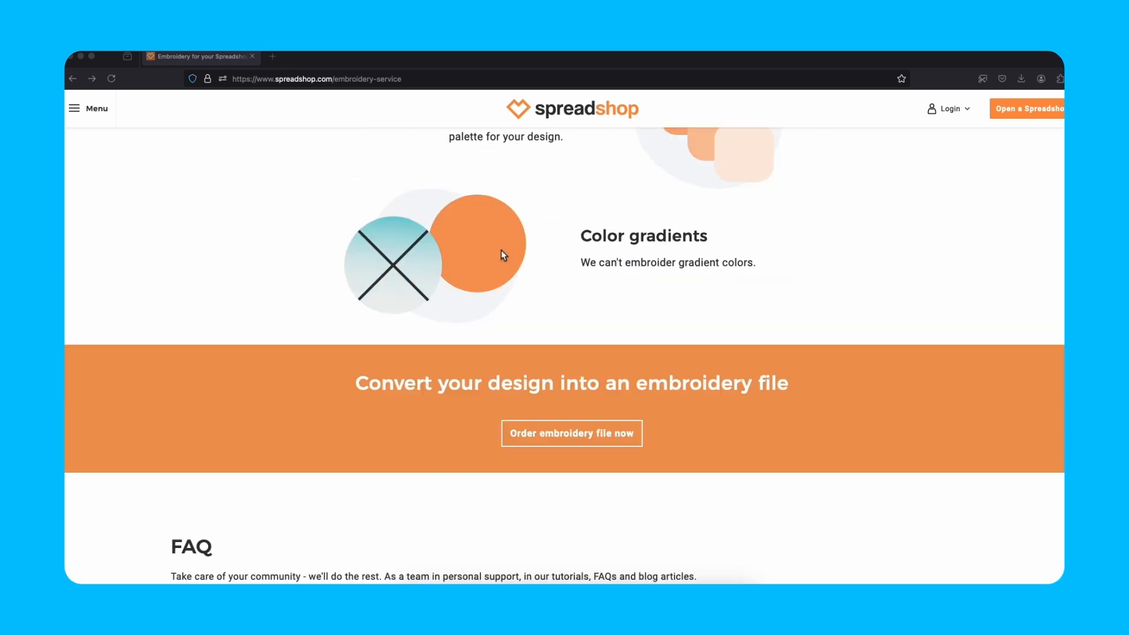
scroll(500, 254, down, 6)
scroll(176, 318, down, 3)
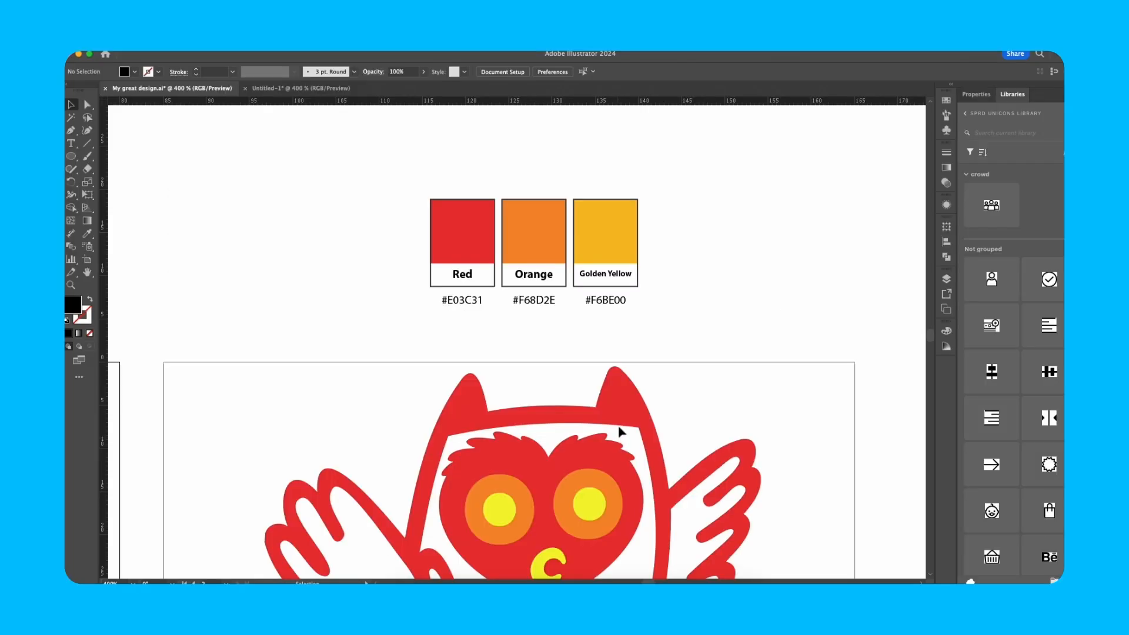
Step: Hide the panels and zoom in on the Red, Orange and Golden Yellow swatches above the owl
key(Tab)
drag(549, 328, 604, 396)
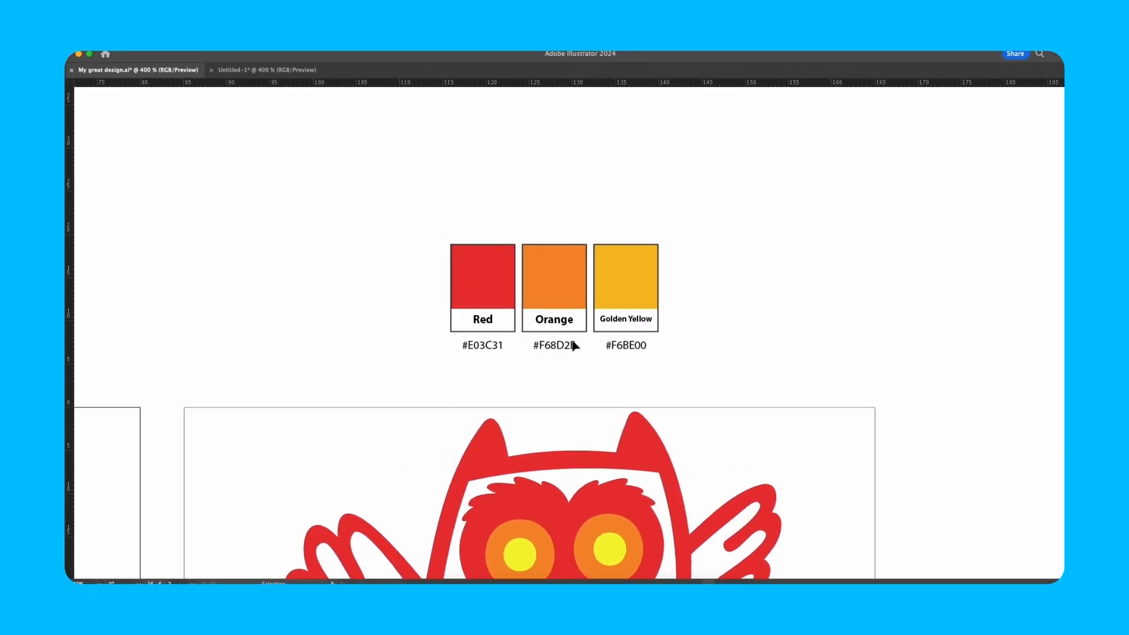
key(super+equal)
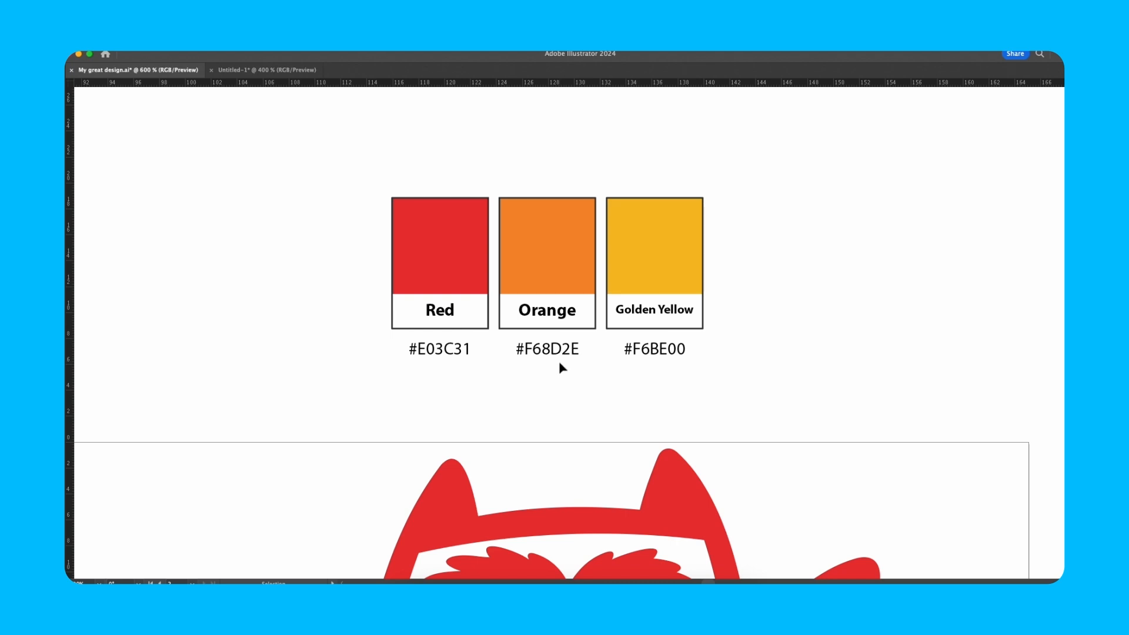
key(super+minus)
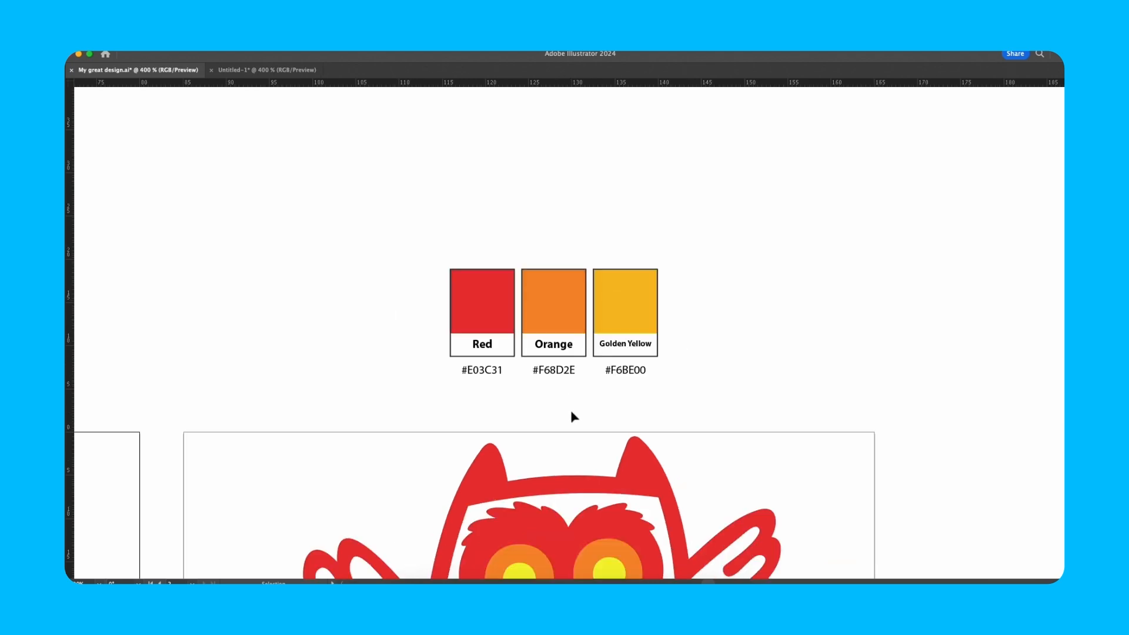
drag(588, 421, 597, 337)
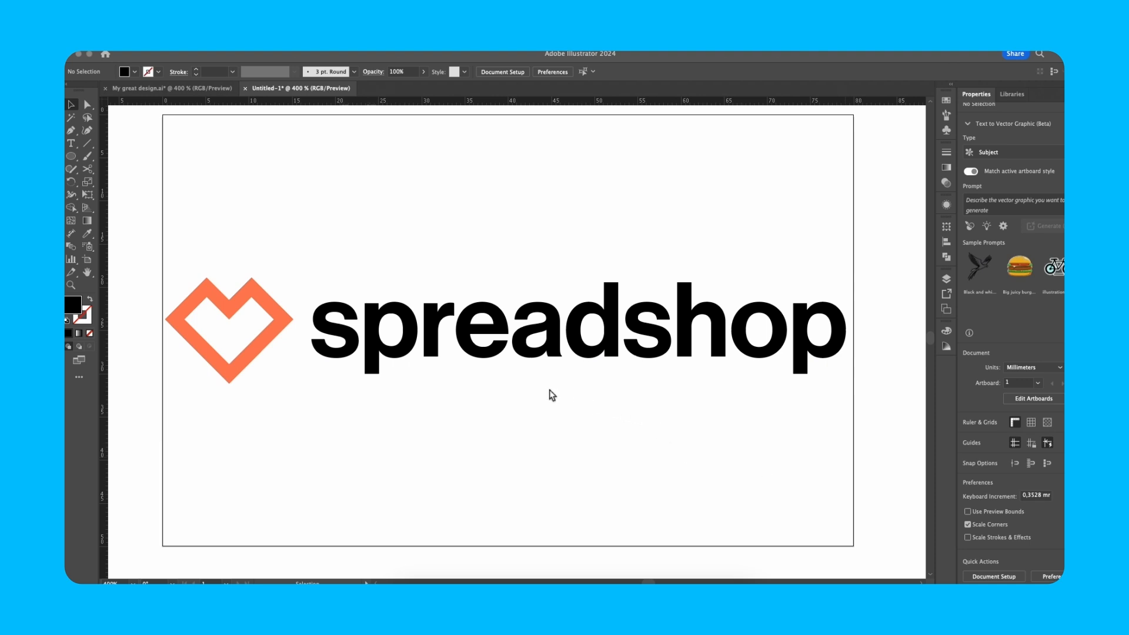
Step: Select the spreadshop wordmark text and check it in Outline view
click(495, 350)
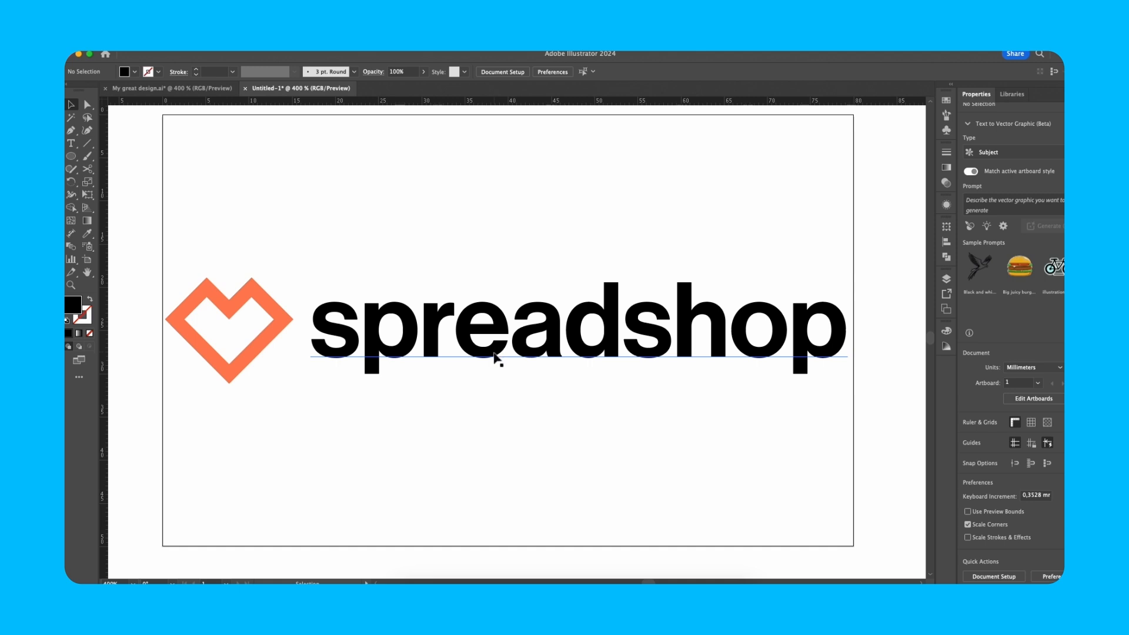
click(496, 355)
key(super+h)
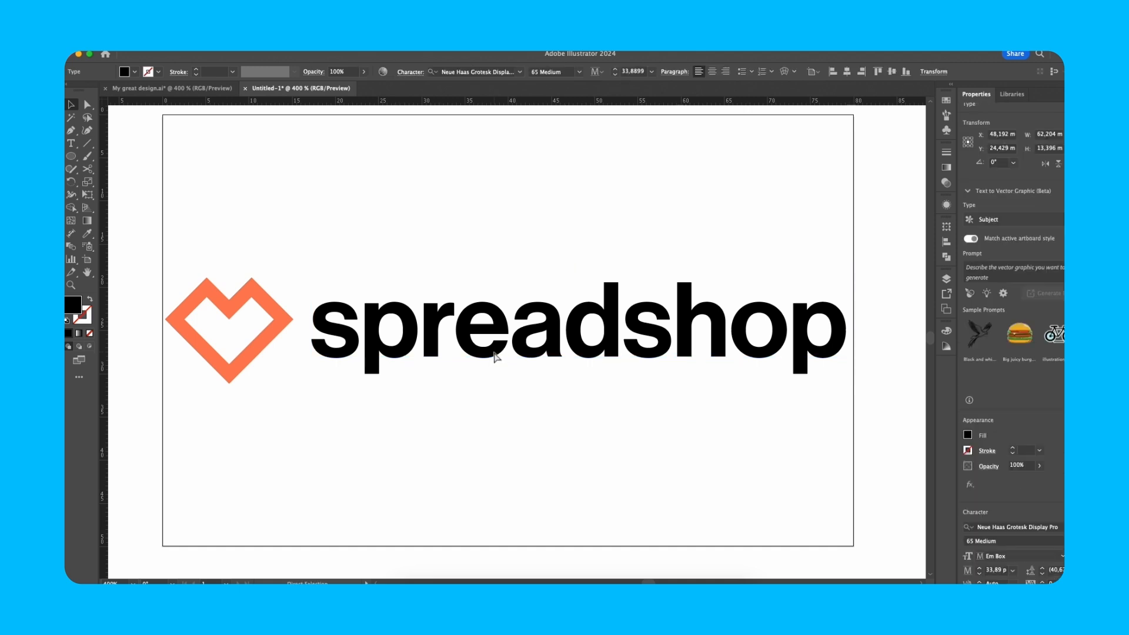
key(super+y)
key(super+y)
key(super+h)
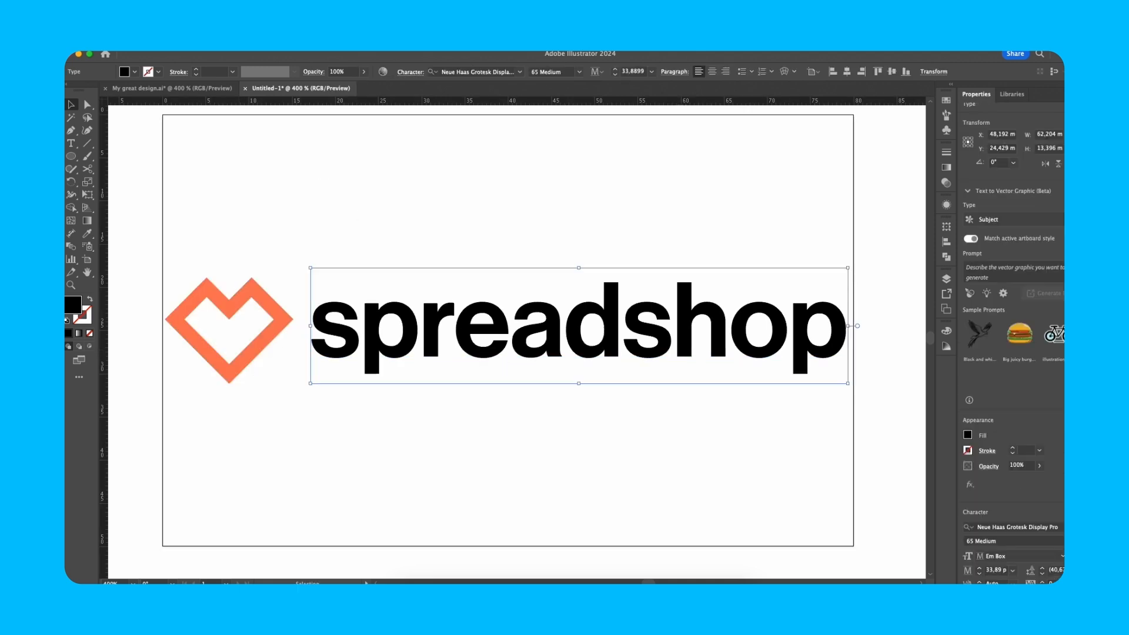
Step: Convert the wordmark with Create Outlines, check the letter shapes, and reselect it as a group
click(218, 40)
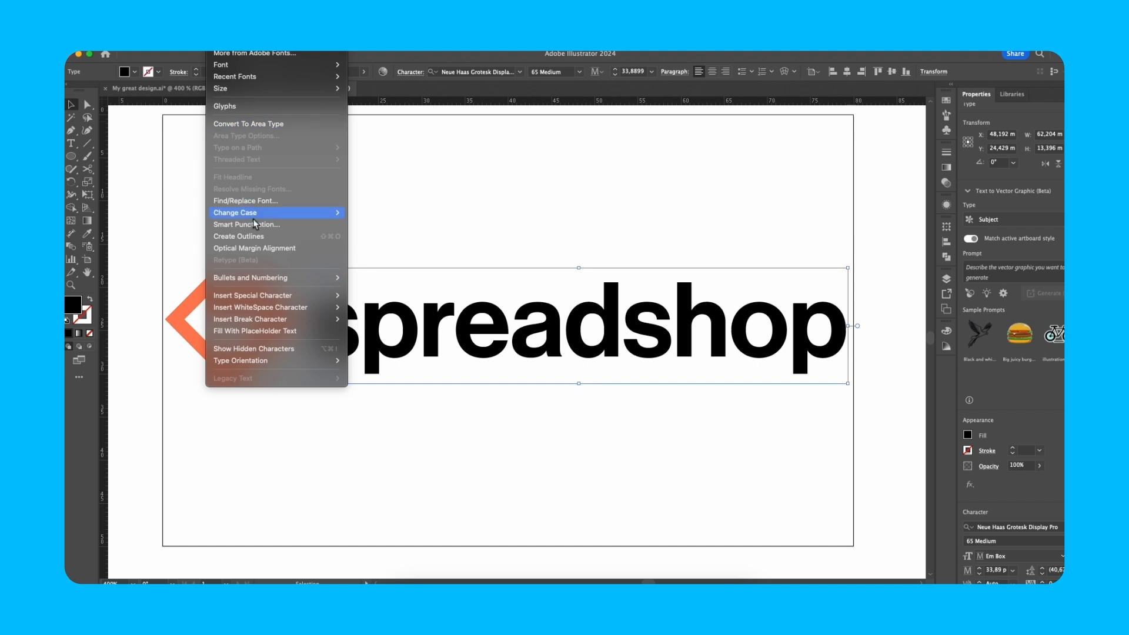
click(260, 236)
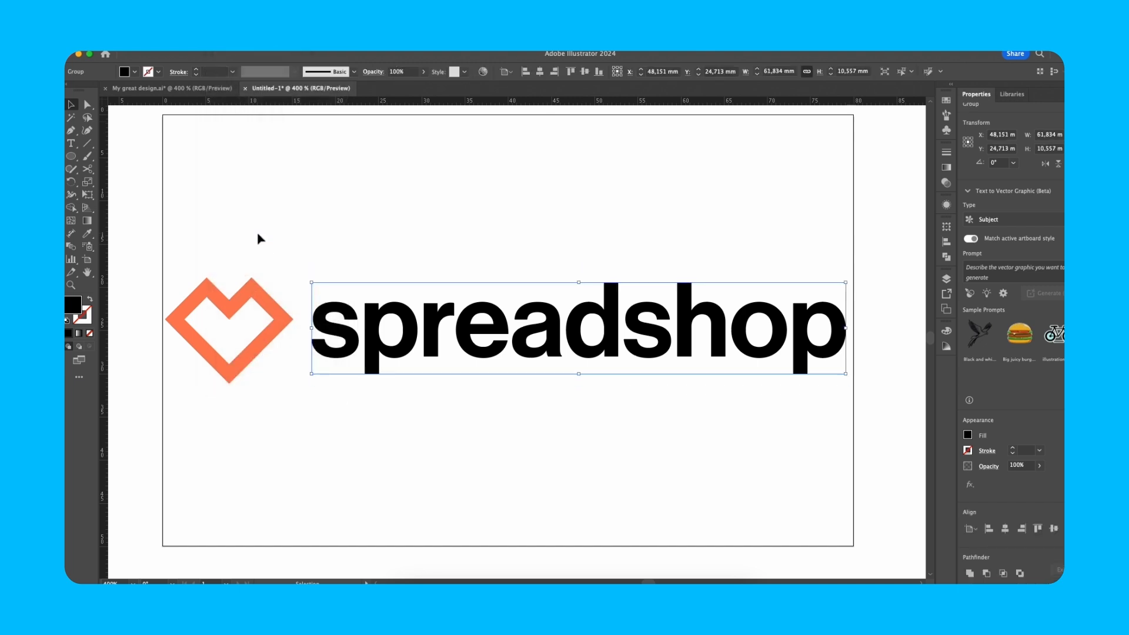
click(257, 232)
click(458, 341)
key(a)
key(super+y)
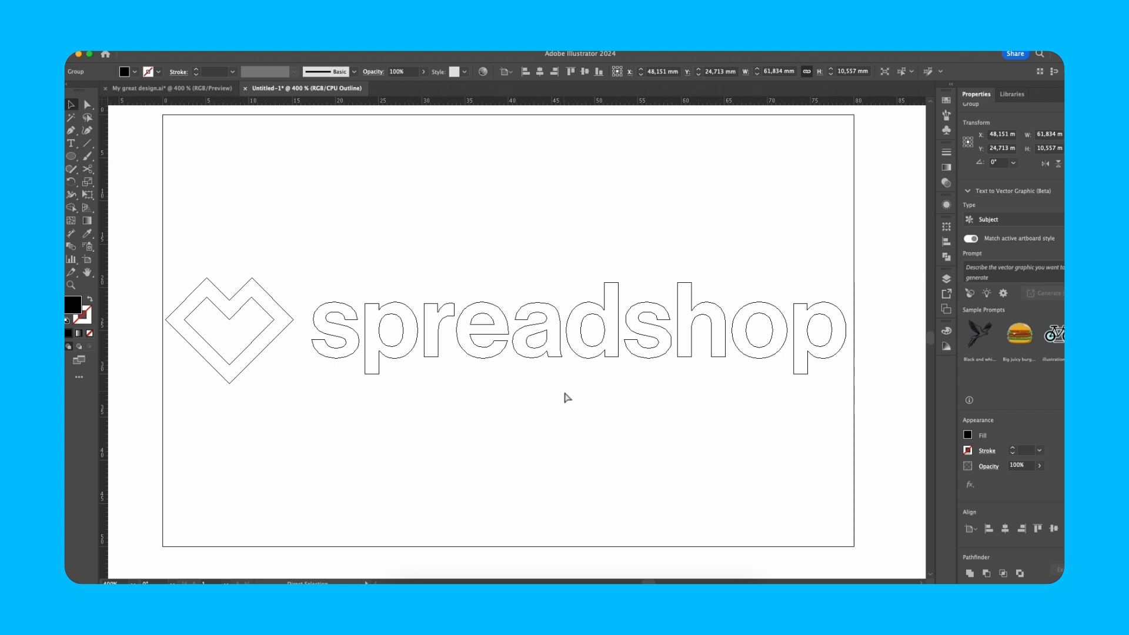
key(super+y)
click(675, 341)
click(691, 316)
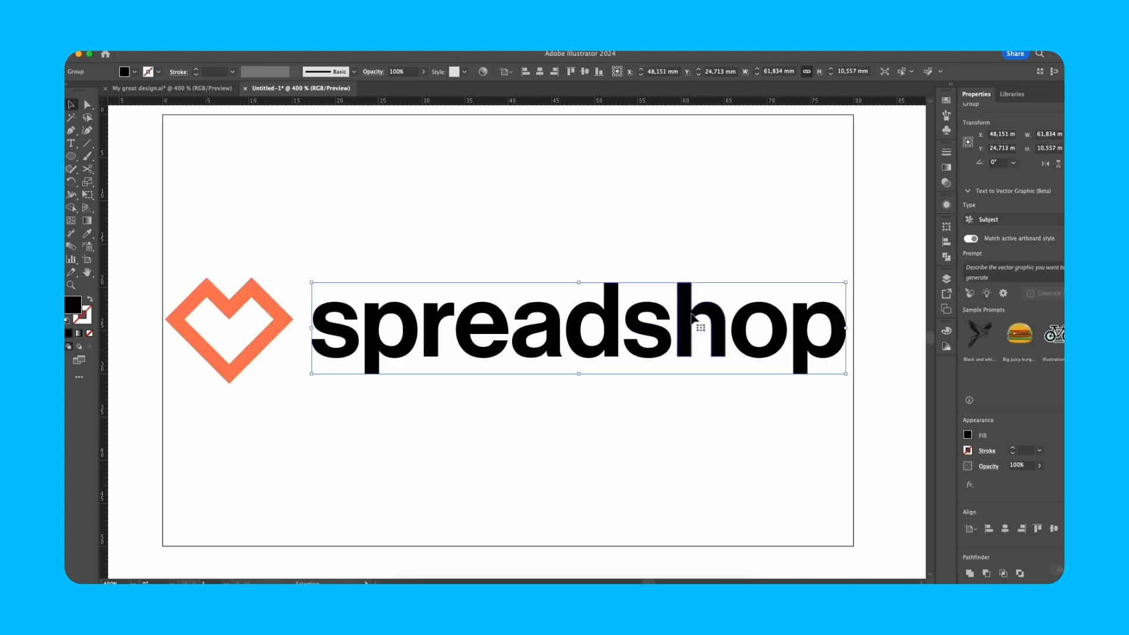
Step: Scale the wordmark proportionally to 64.431 × 11 mm and give the small circle #FF0000 red
click(831, 74)
click(831, 74)
click(831, 74)
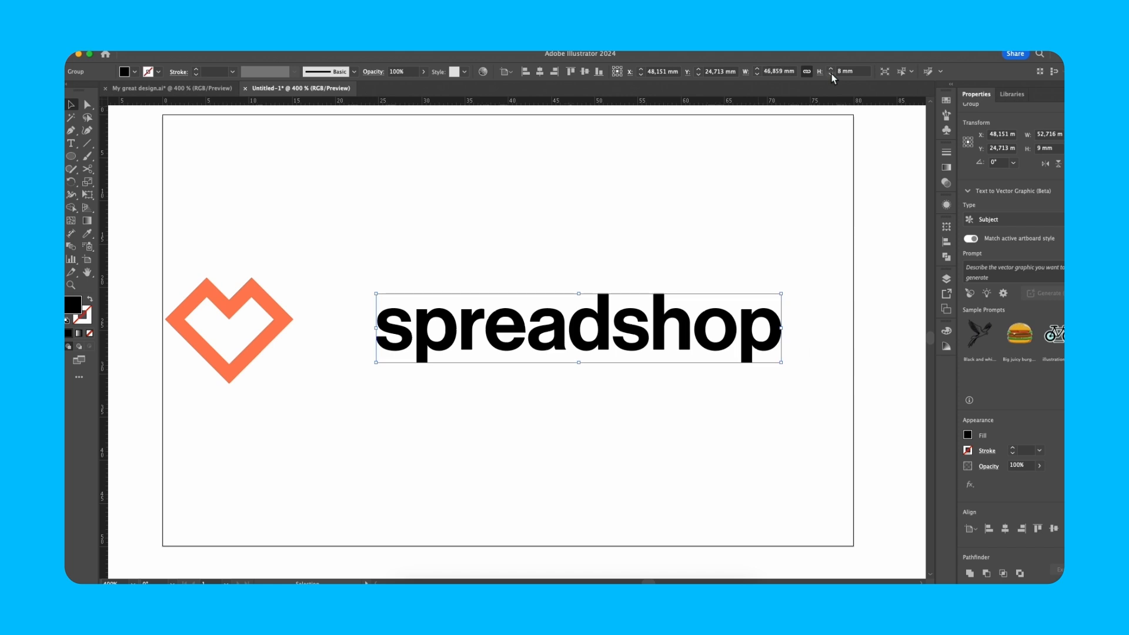
click(834, 70)
click(834, 70)
click(833, 69)
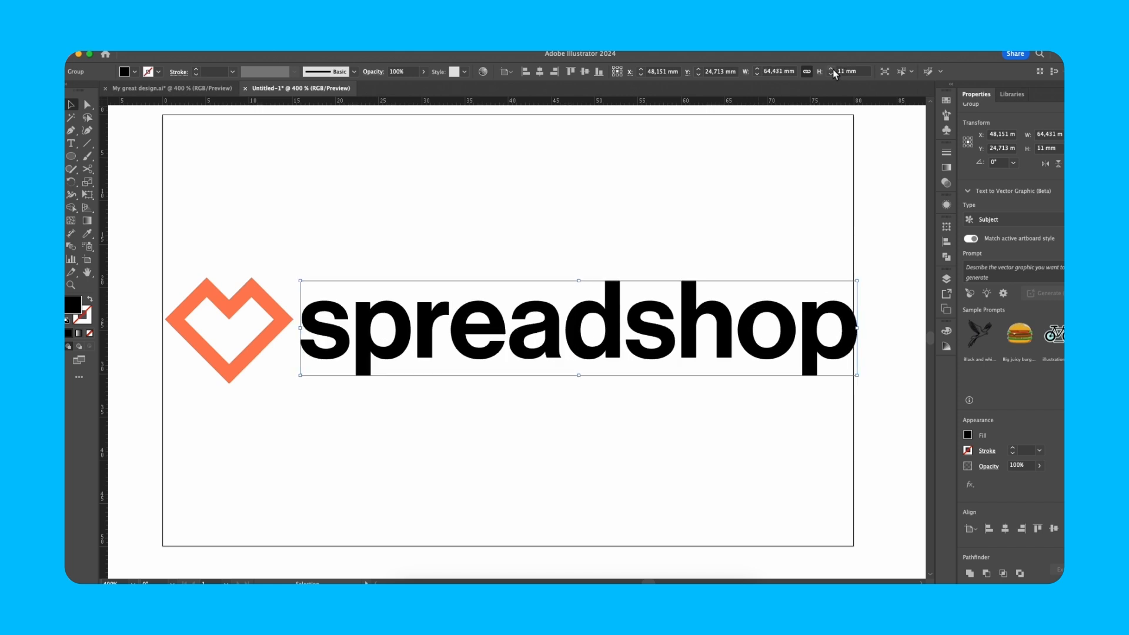
click(831, 74)
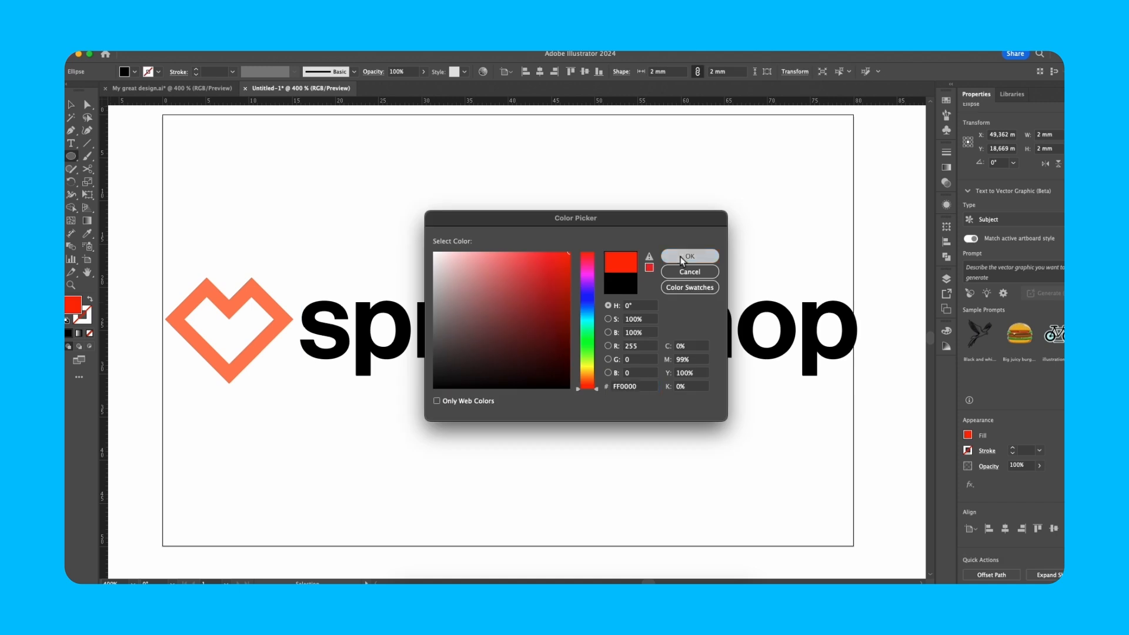
click(682, 261)
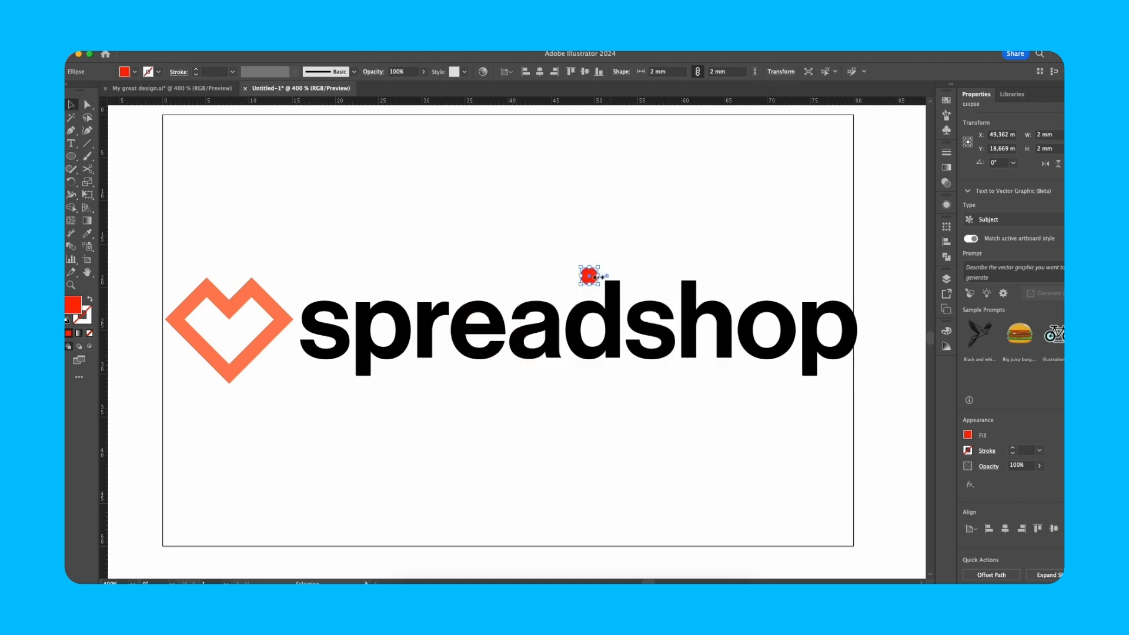
Step: Zoom in and drag the red circle down beside the d in spreadshop
scroll(599, 277, up, 2)
drag(597, 280, 563, 397)
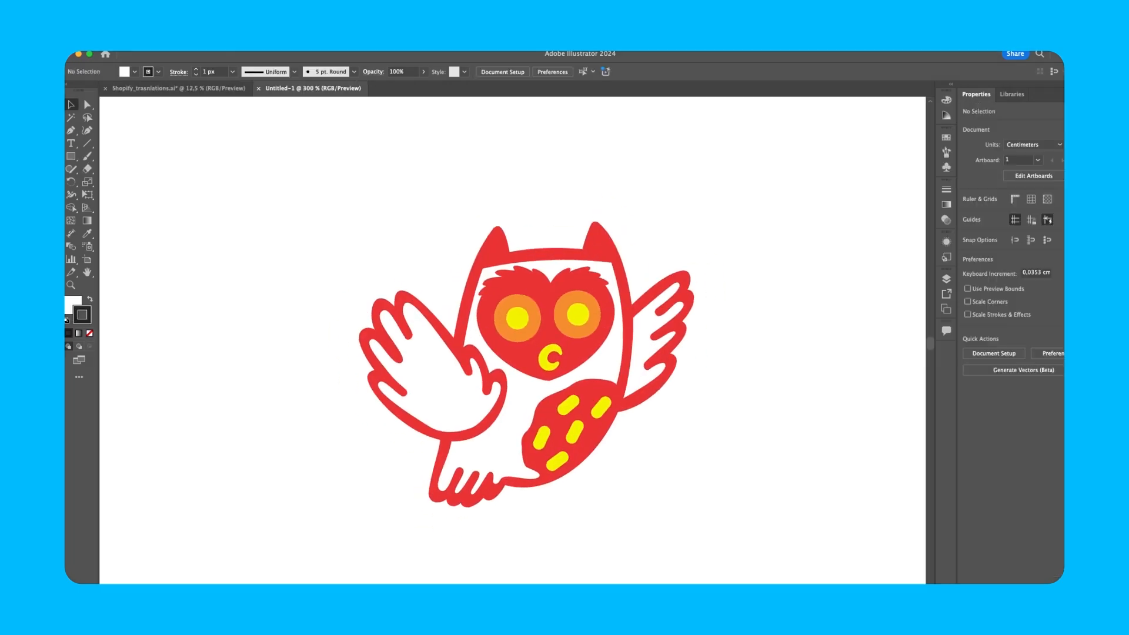
Step: Scroll around the red, orange and yellow owl artwork to look it over
scroll(584, 360, up, 5)
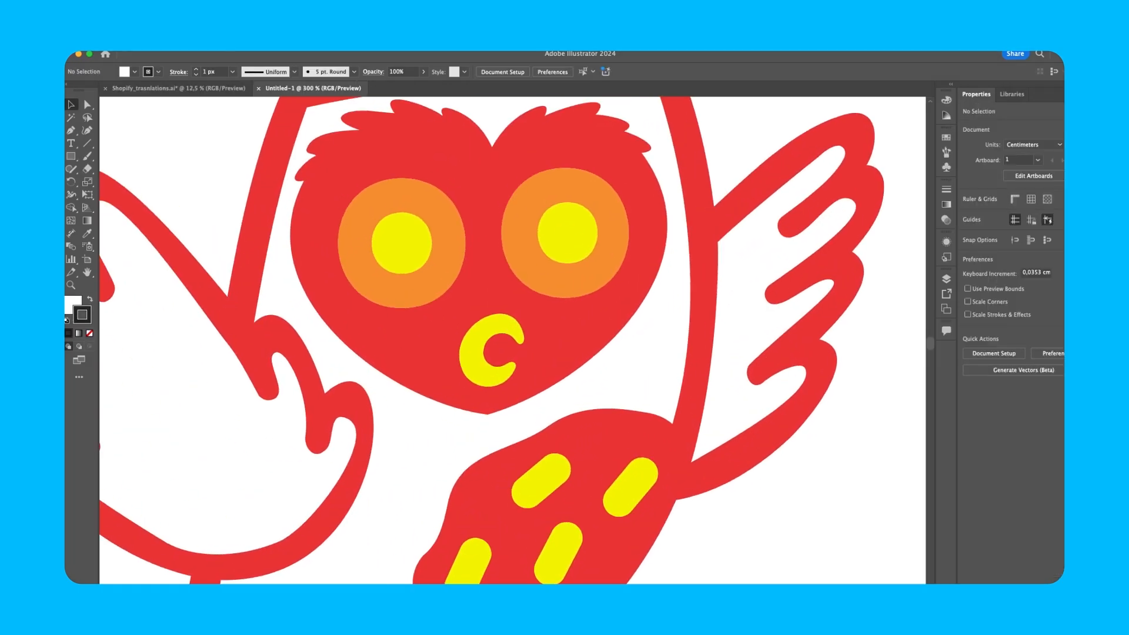
scroll(583, 360, down, 5)
scroll(512, 341, down, 3)
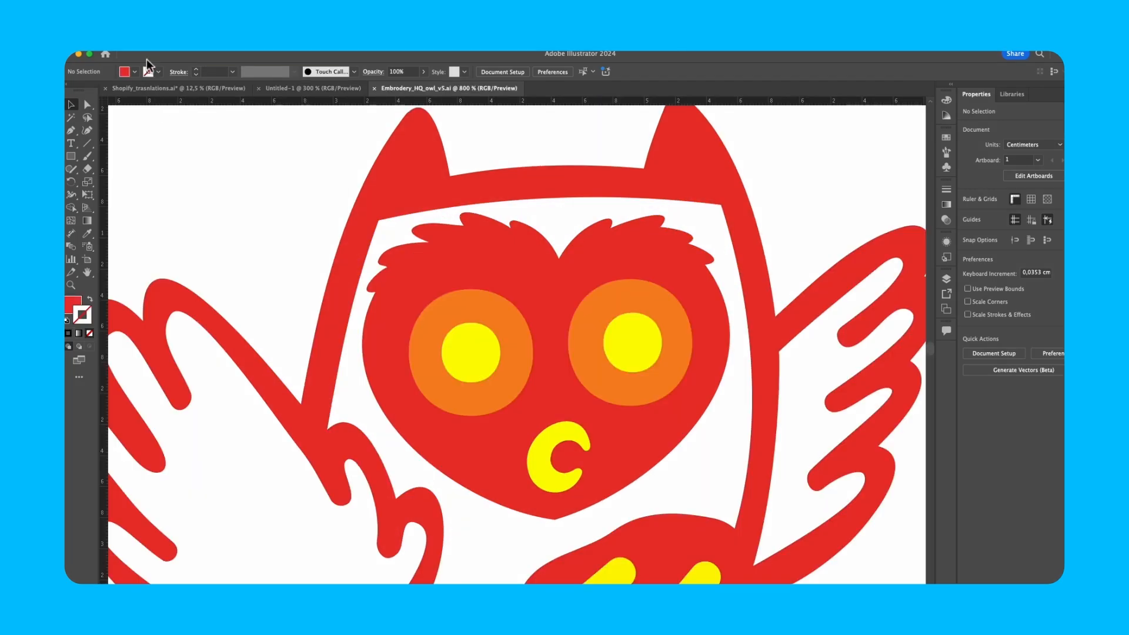
Step: Save the owl design as a new file, choosing the file format
click(151, 59)
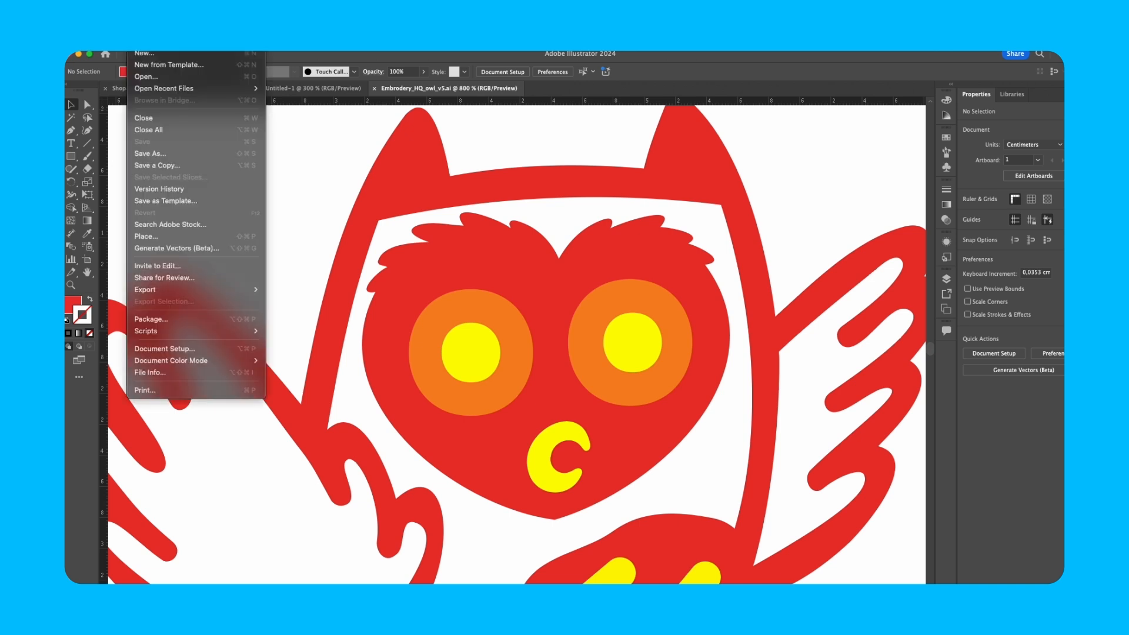
key(super+shift+s)
click(665, 244)
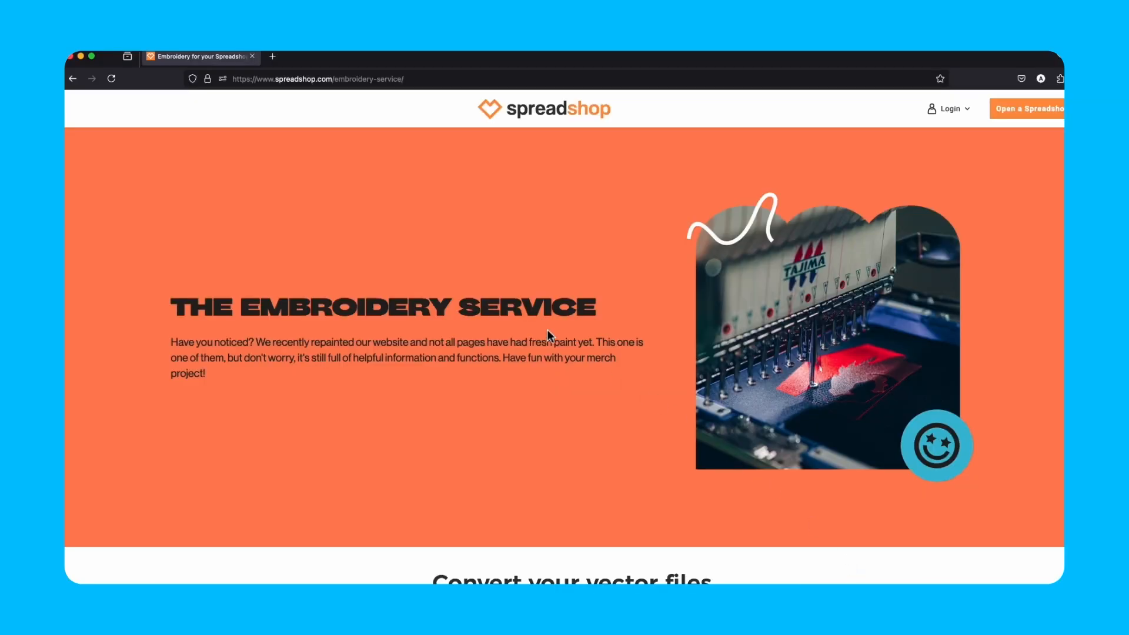
Step: Scroll to the 19.99€ vector-to-embroidery offer and open its embroidery file order form
drag(405, 79, 221, 80)
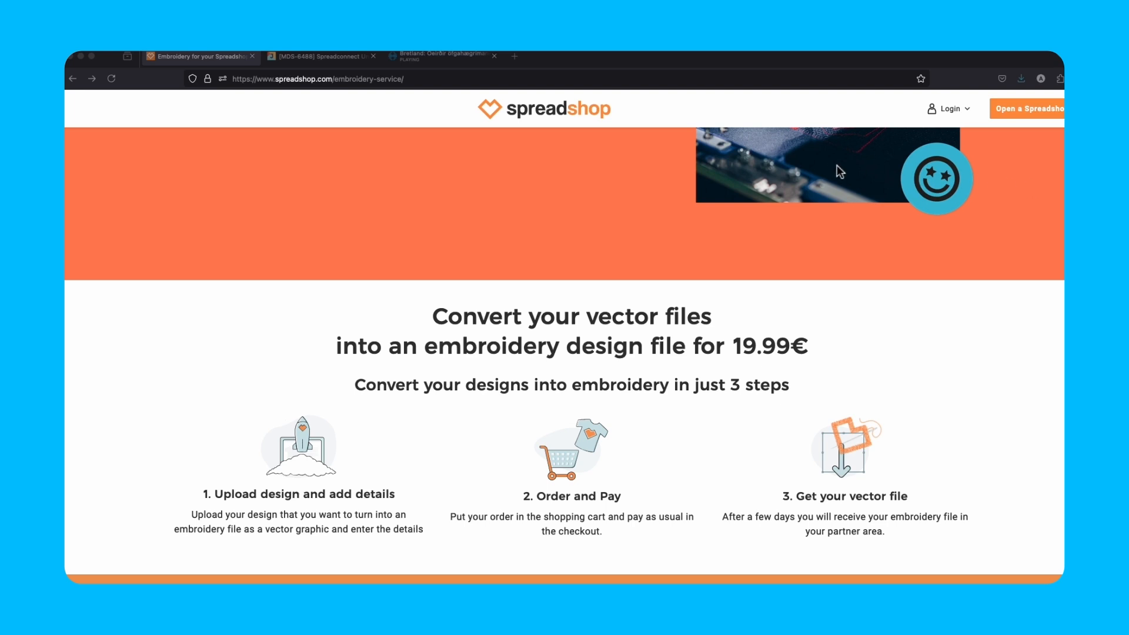
scroll(605, 164, down, 5)
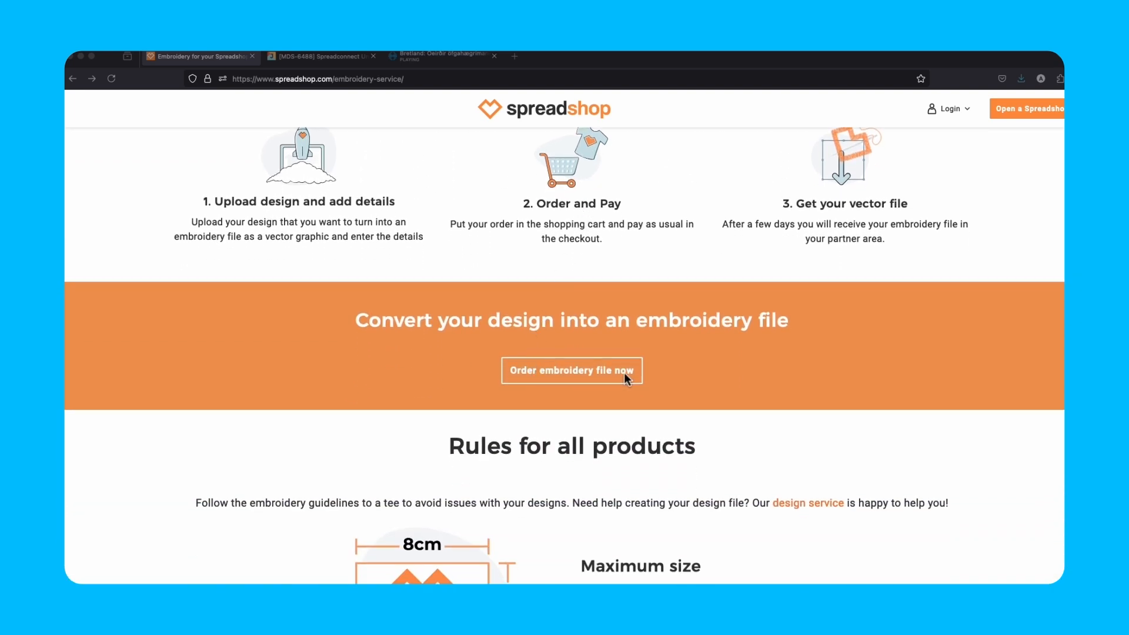
click(625, 374)
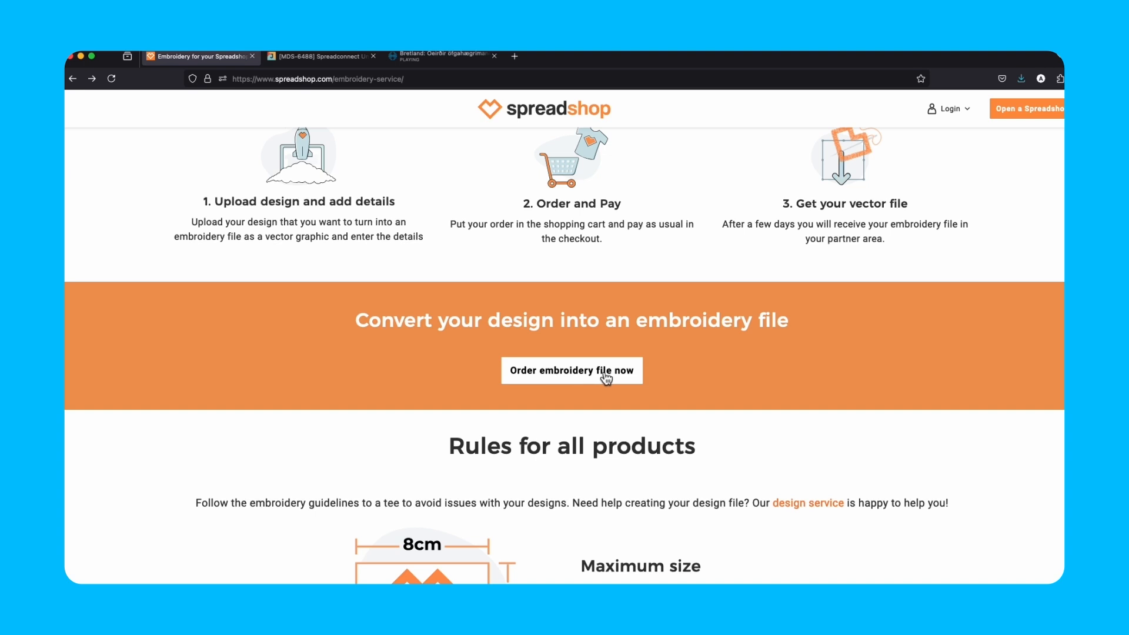
click(606, 378)
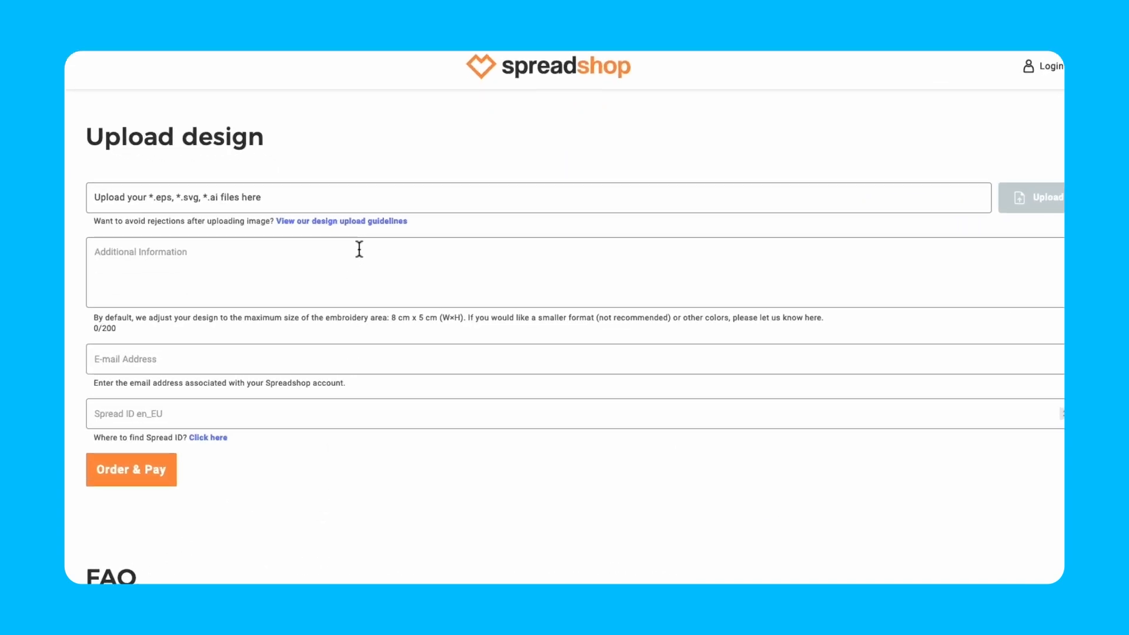
Step: Upload My great design.ai as the design file
click(362, 200)
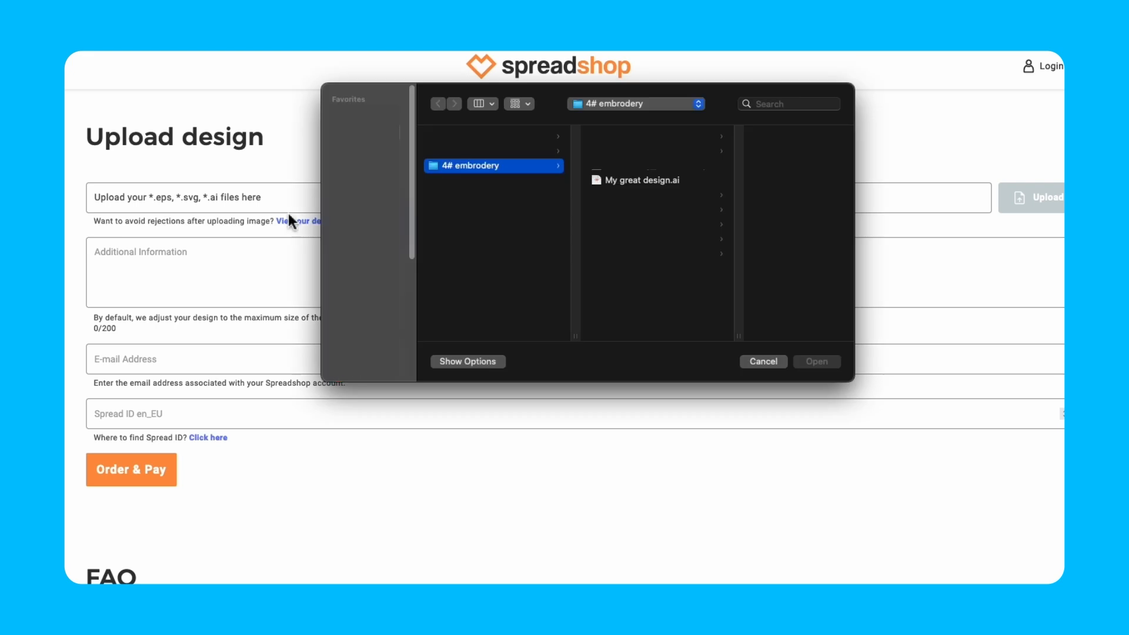
click(618, 184)
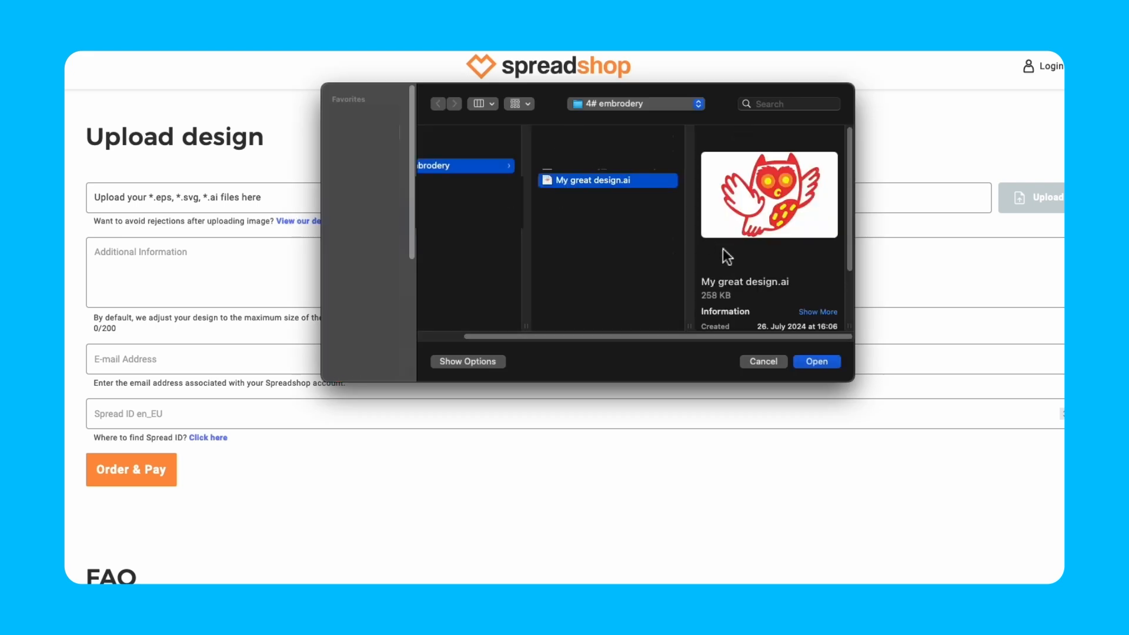
click(809, 362)
Step: Add the colour notes #F68D2E #F6BE00 #E03C31, then fill in the account e-mail and shop ID
click(509, 292)
text(C)
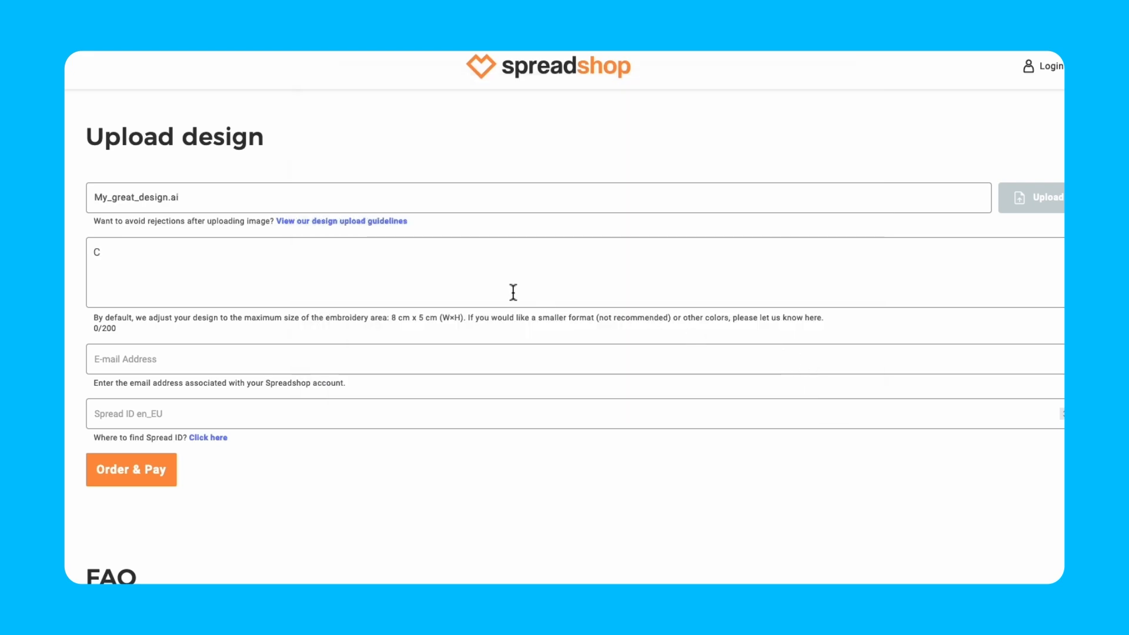
text(olors: #F68D2E #F6BE00 #E03C31)
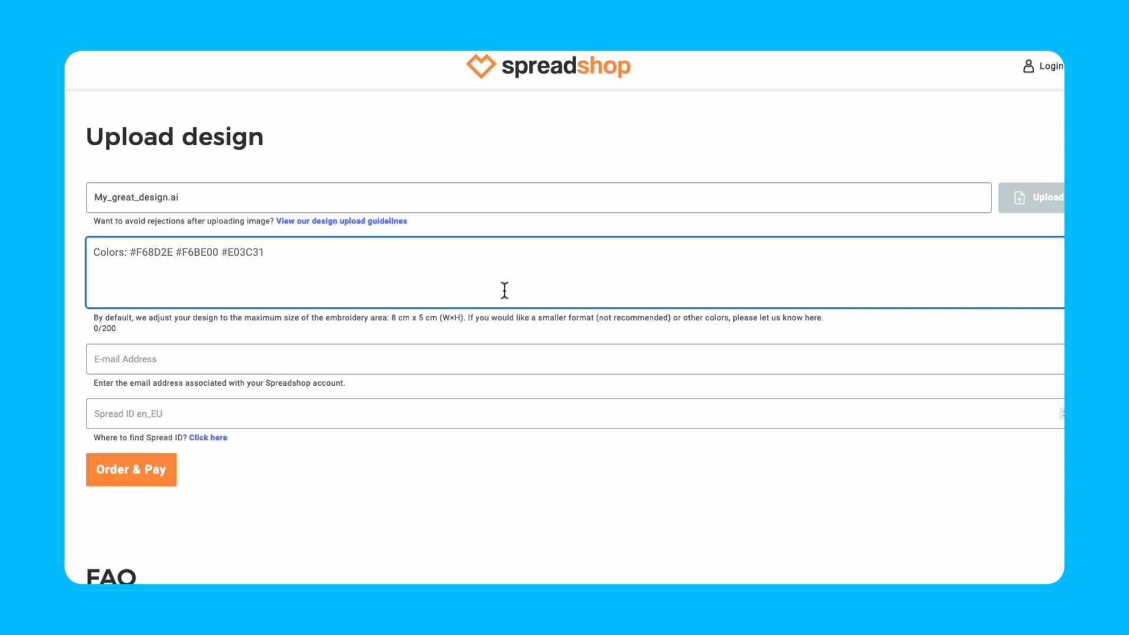
click(496, 359)
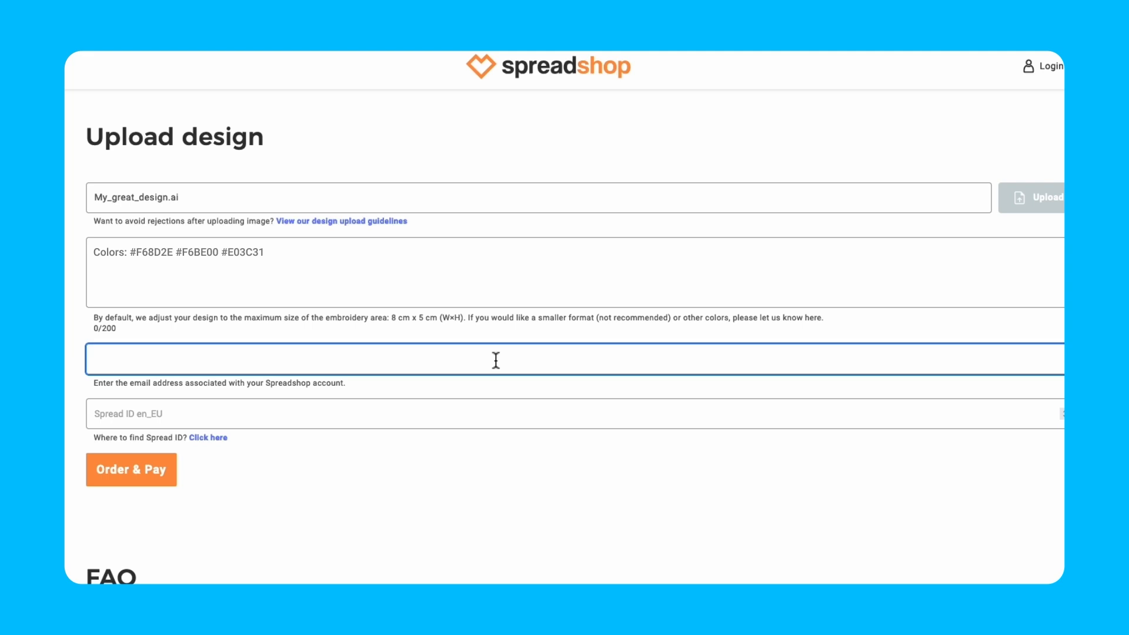
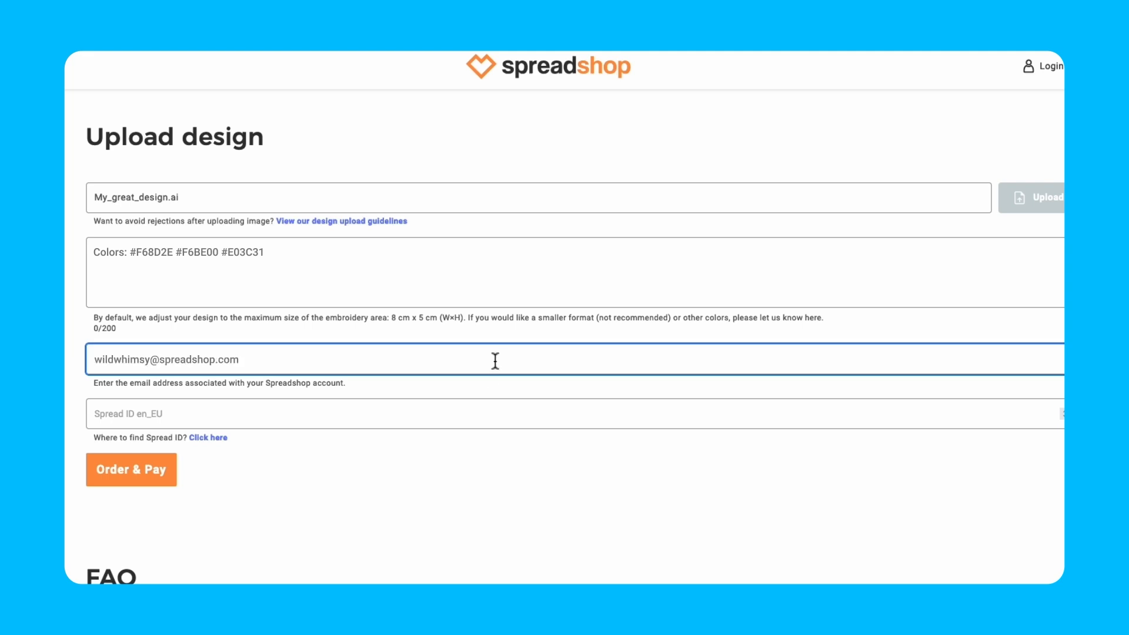
click(488, 410)
text(Shop ID: 100369654)
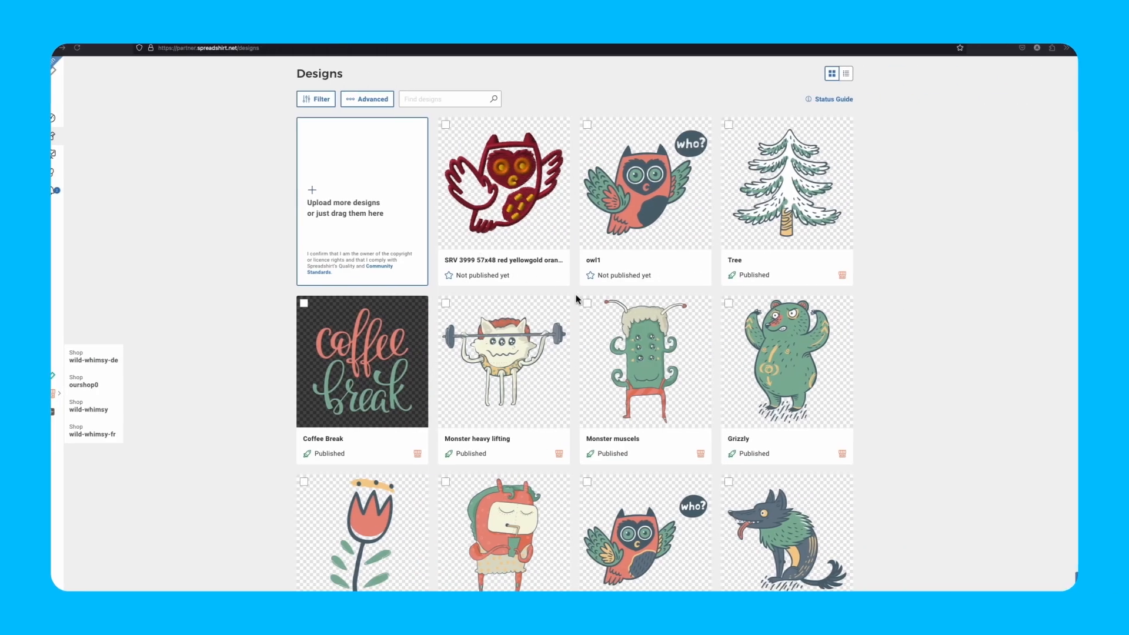
Step: Open the owl embroidery's Men's Workwear T-Shirt in heather grey and view the stitching close-up
click(537, 222)
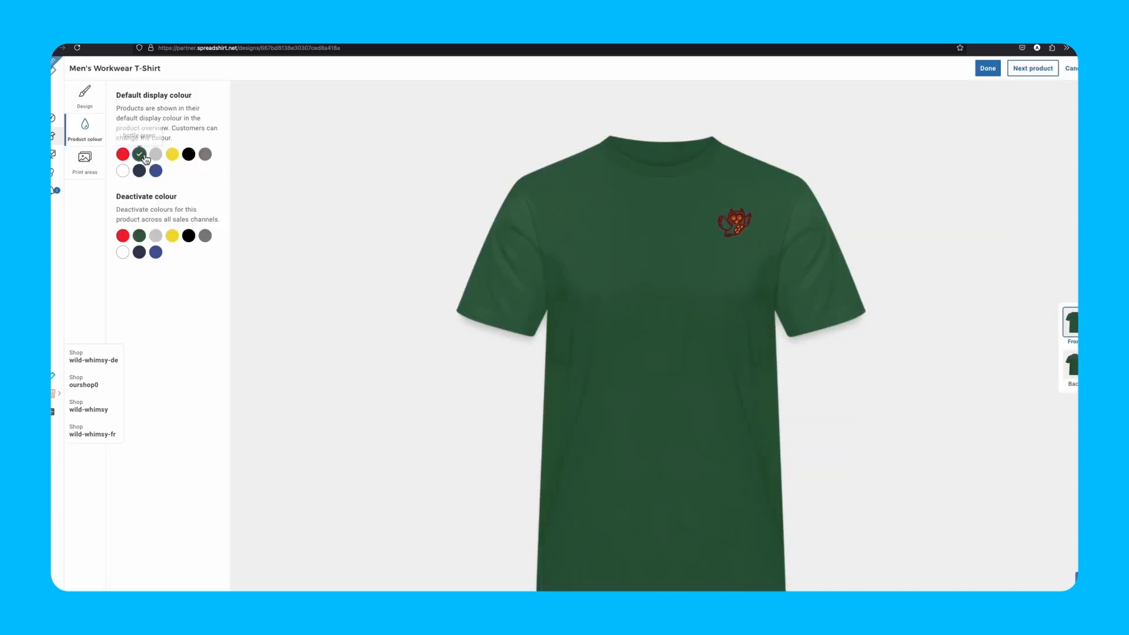
click(157, 155)
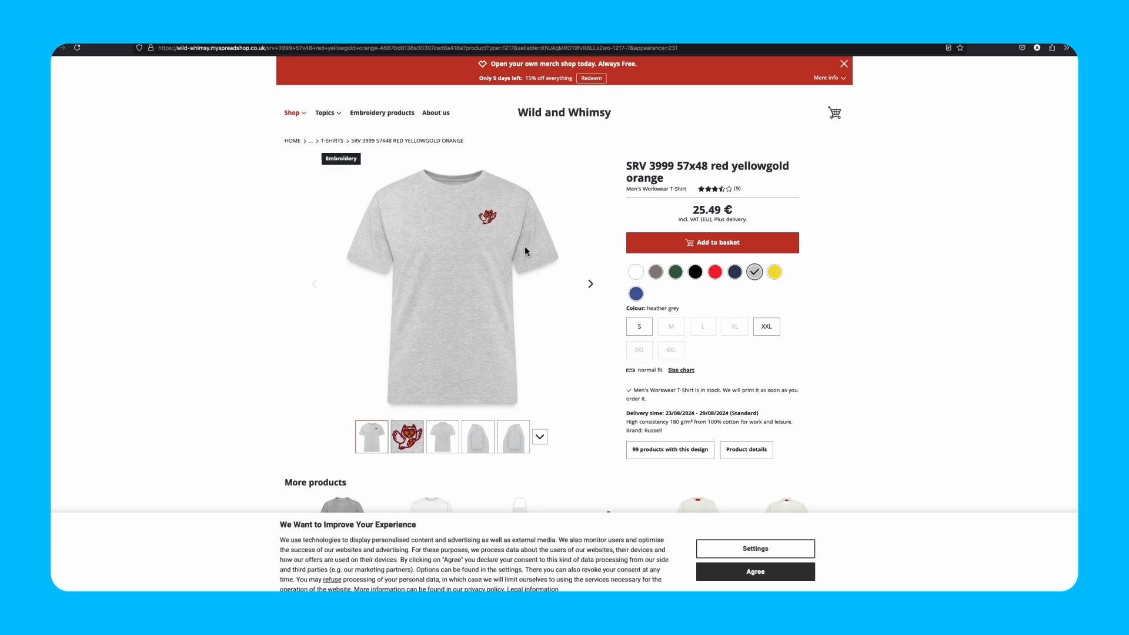
click(404, 449)
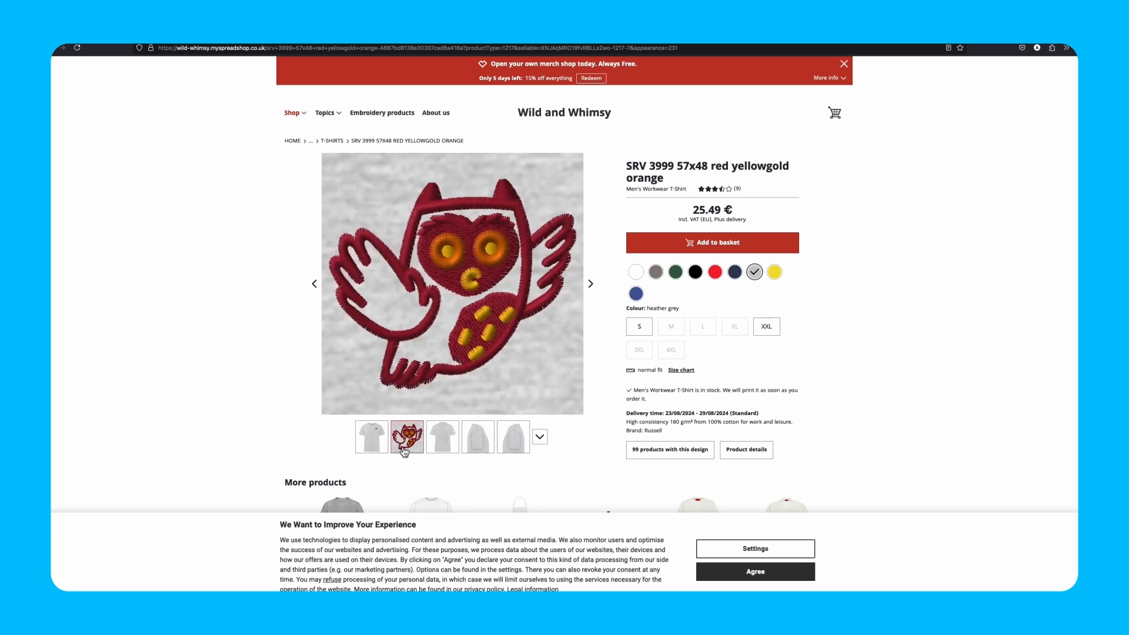